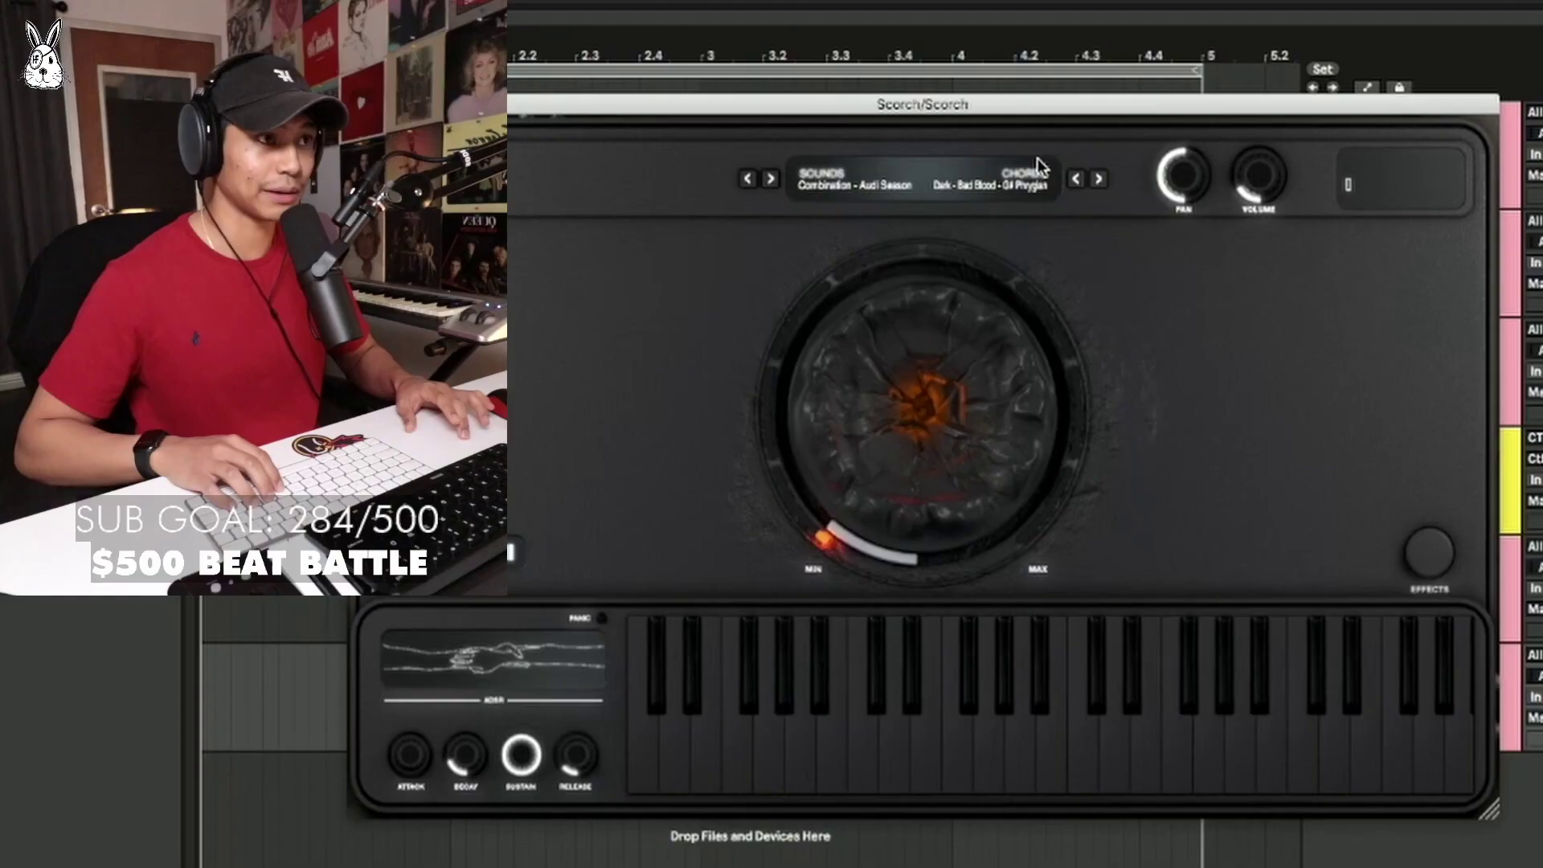
# Try Synth Pads - So Laced in Scorch's sound list, then settle on Piano & Keys - Thunder & Lover.
pyautogui.click(979, 341)
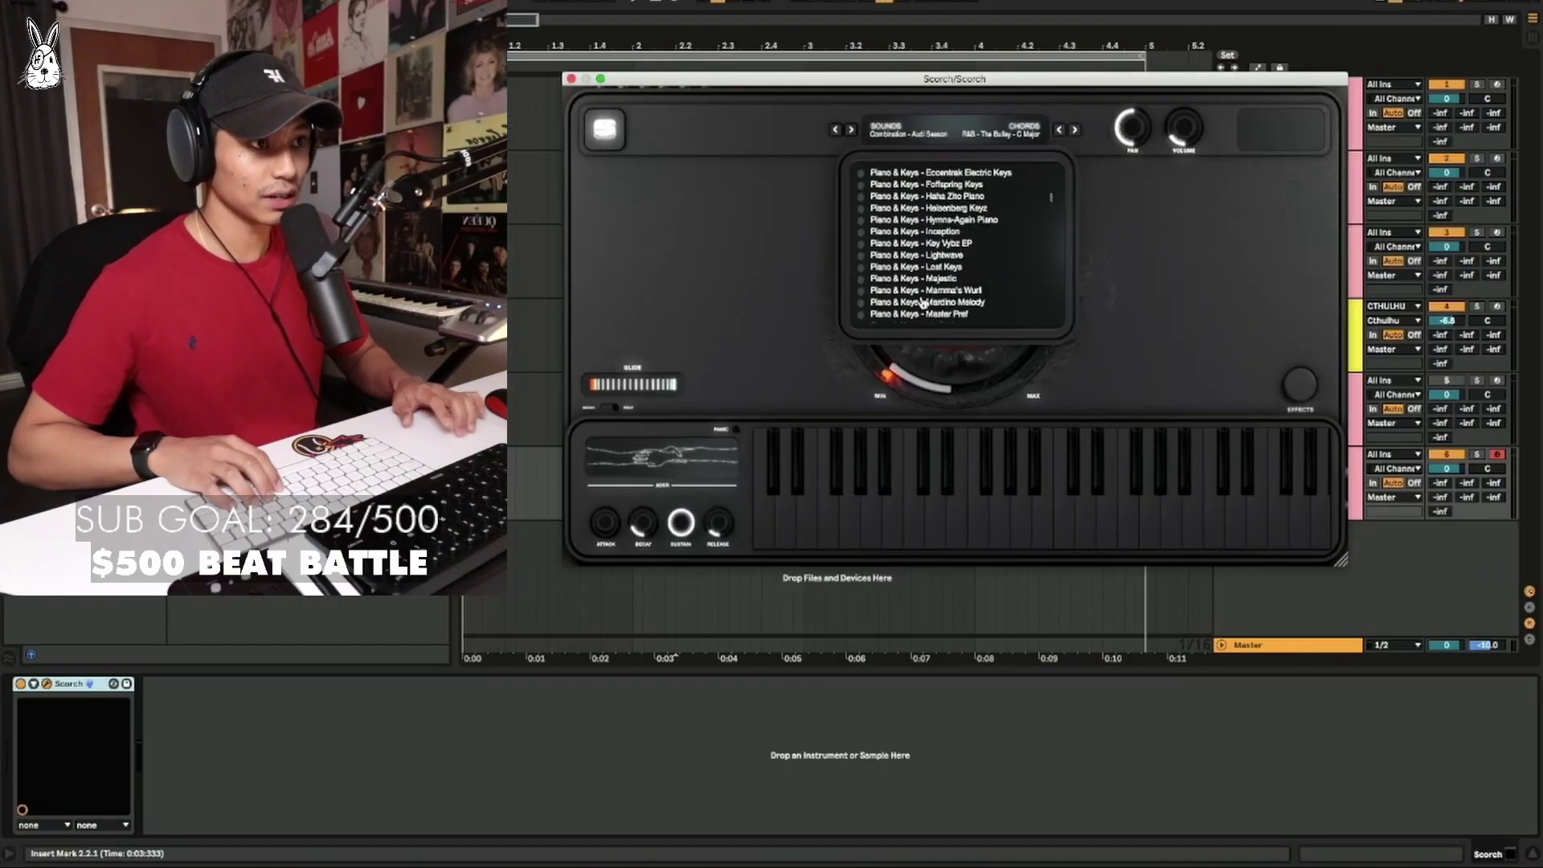
pyautogui.click(924, 303)
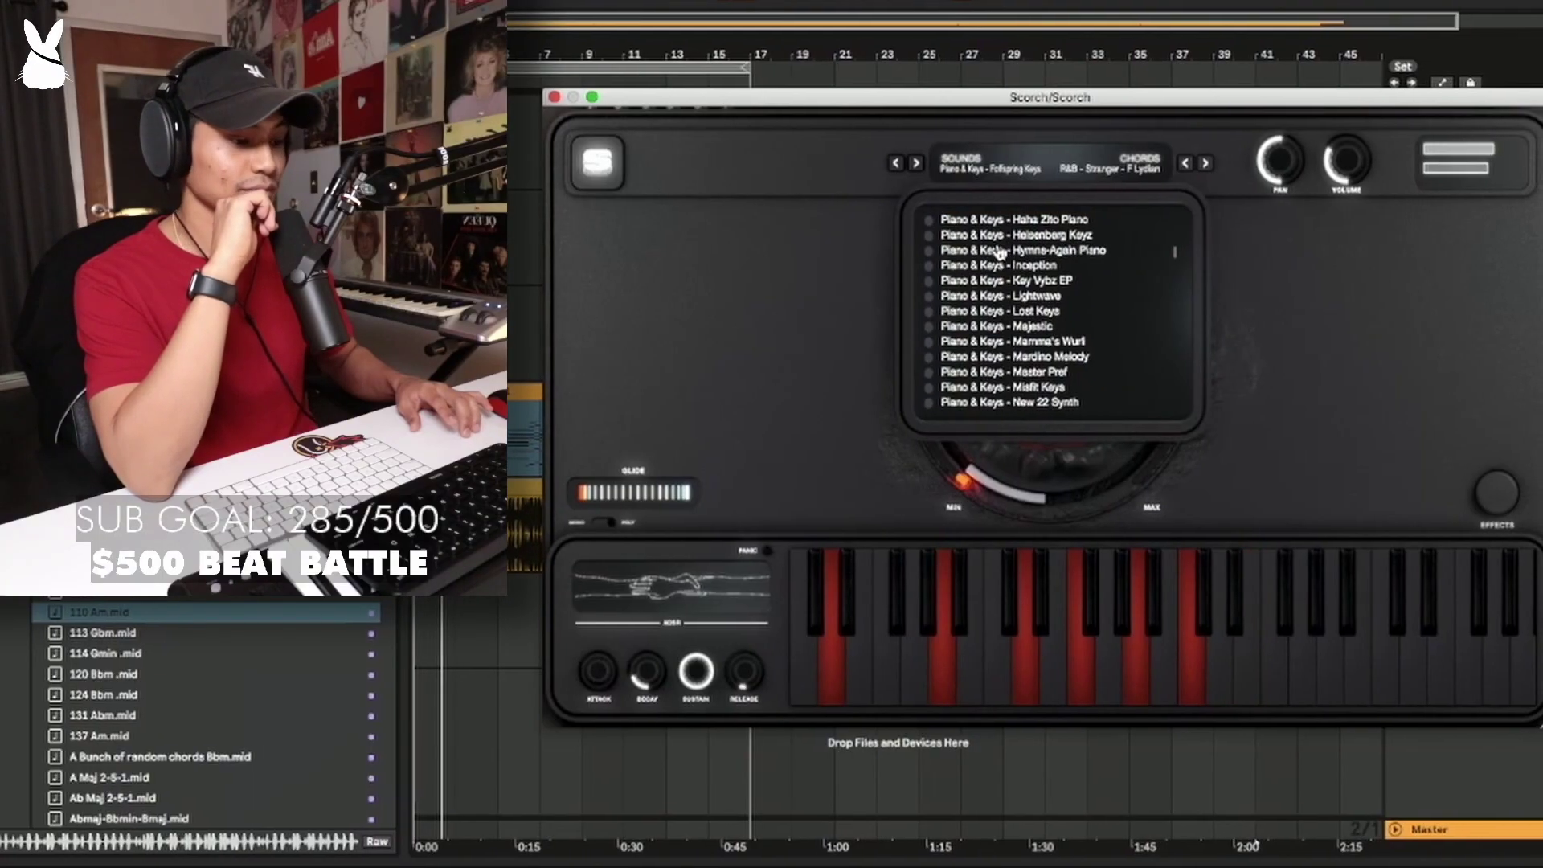
pyautogui.scroll(-6, 995, 256)
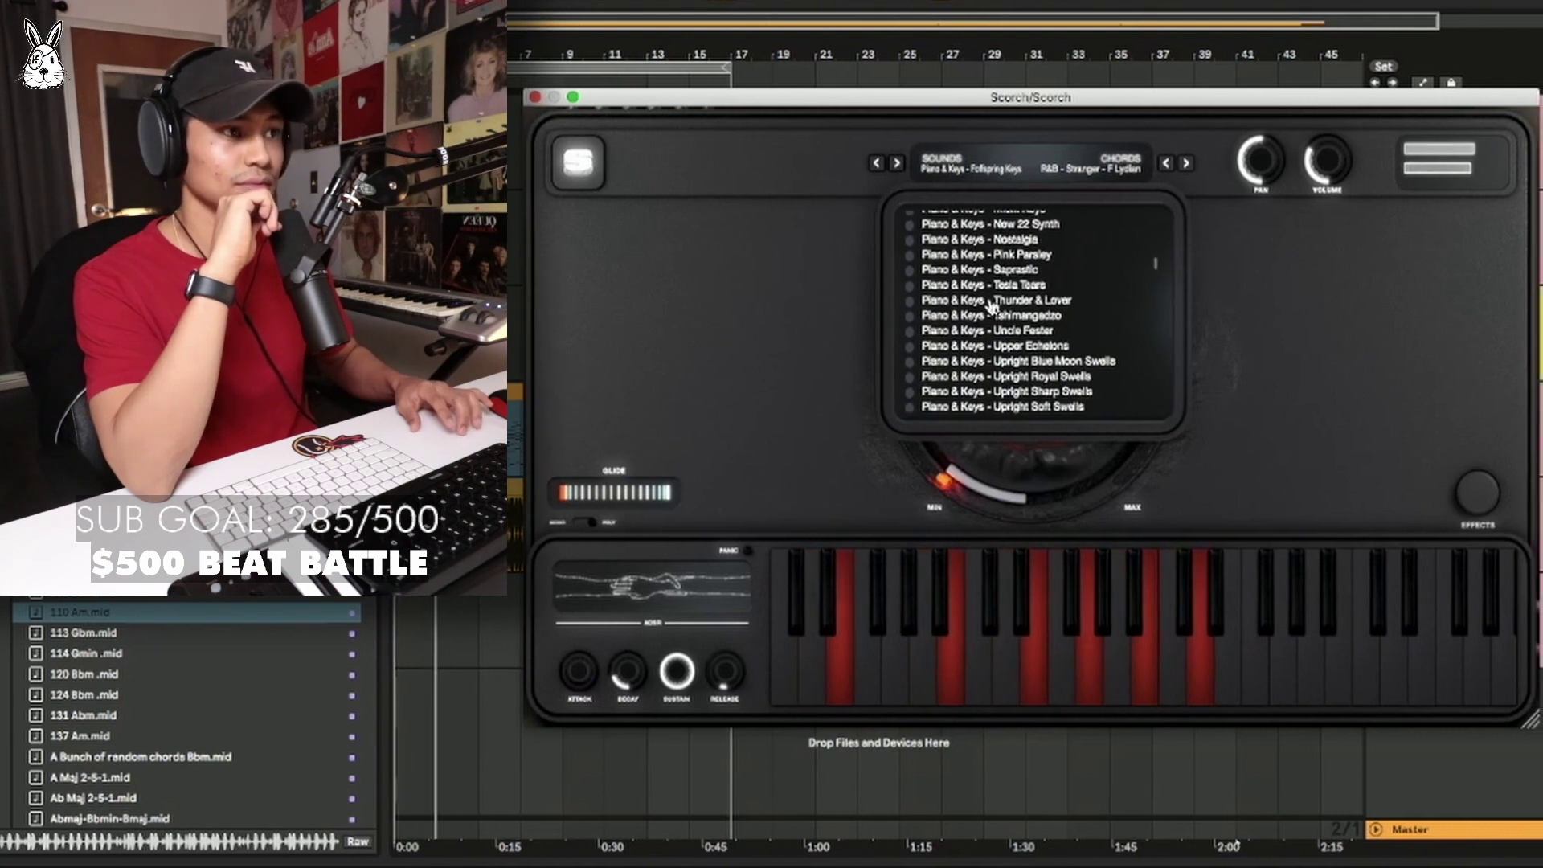
pyautogui.click(980, 303)
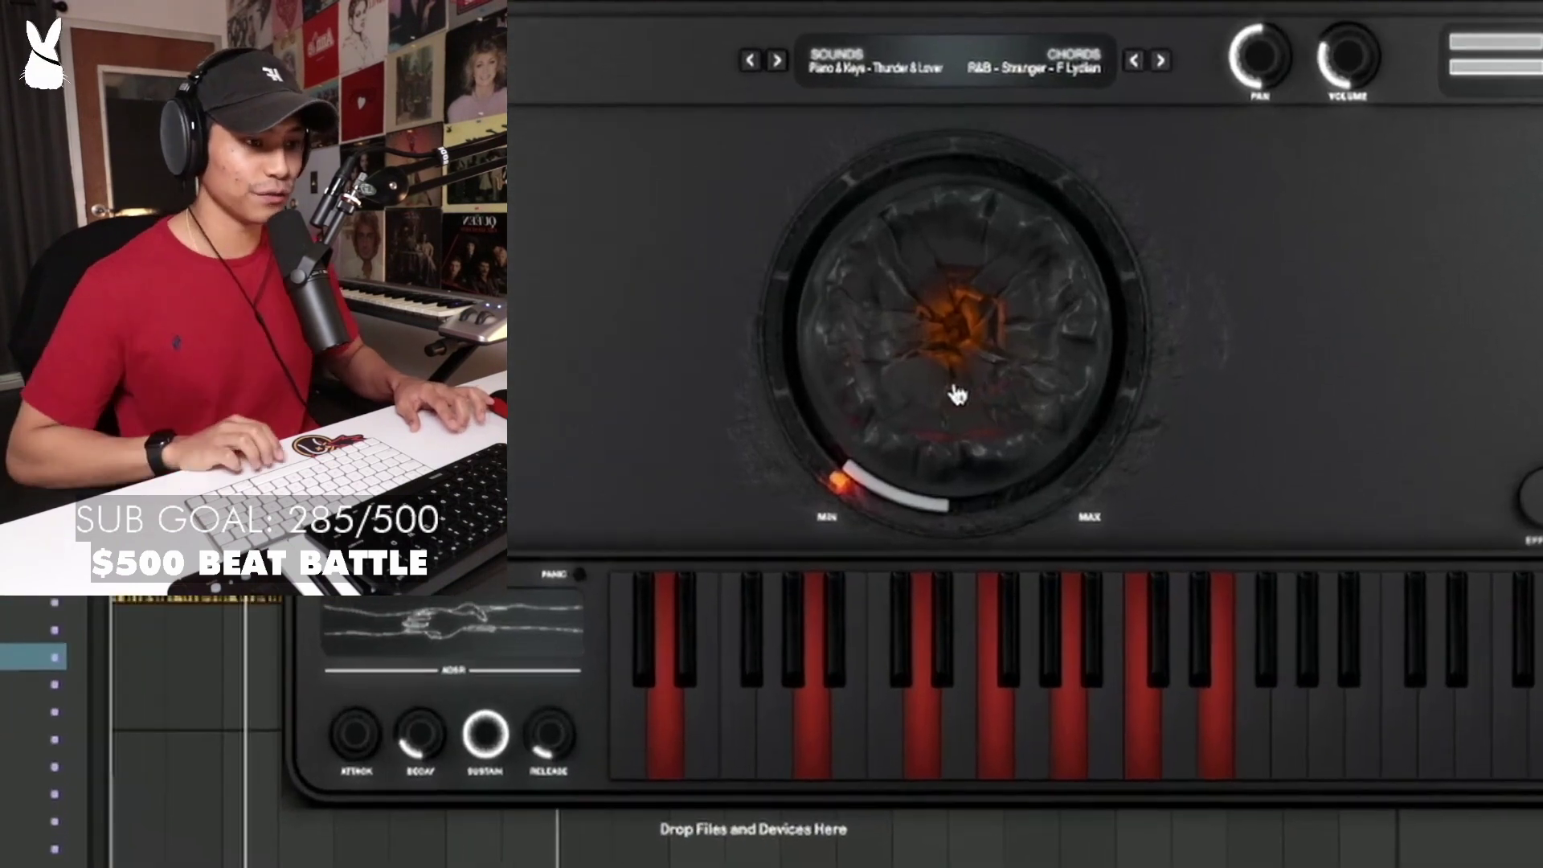
# Raise the Scorch main macro, close the plugin window and select the Scorch MIDI clip.
pyautogui.moveTo(956, 395); pyautogui.dragTo(929, 305)
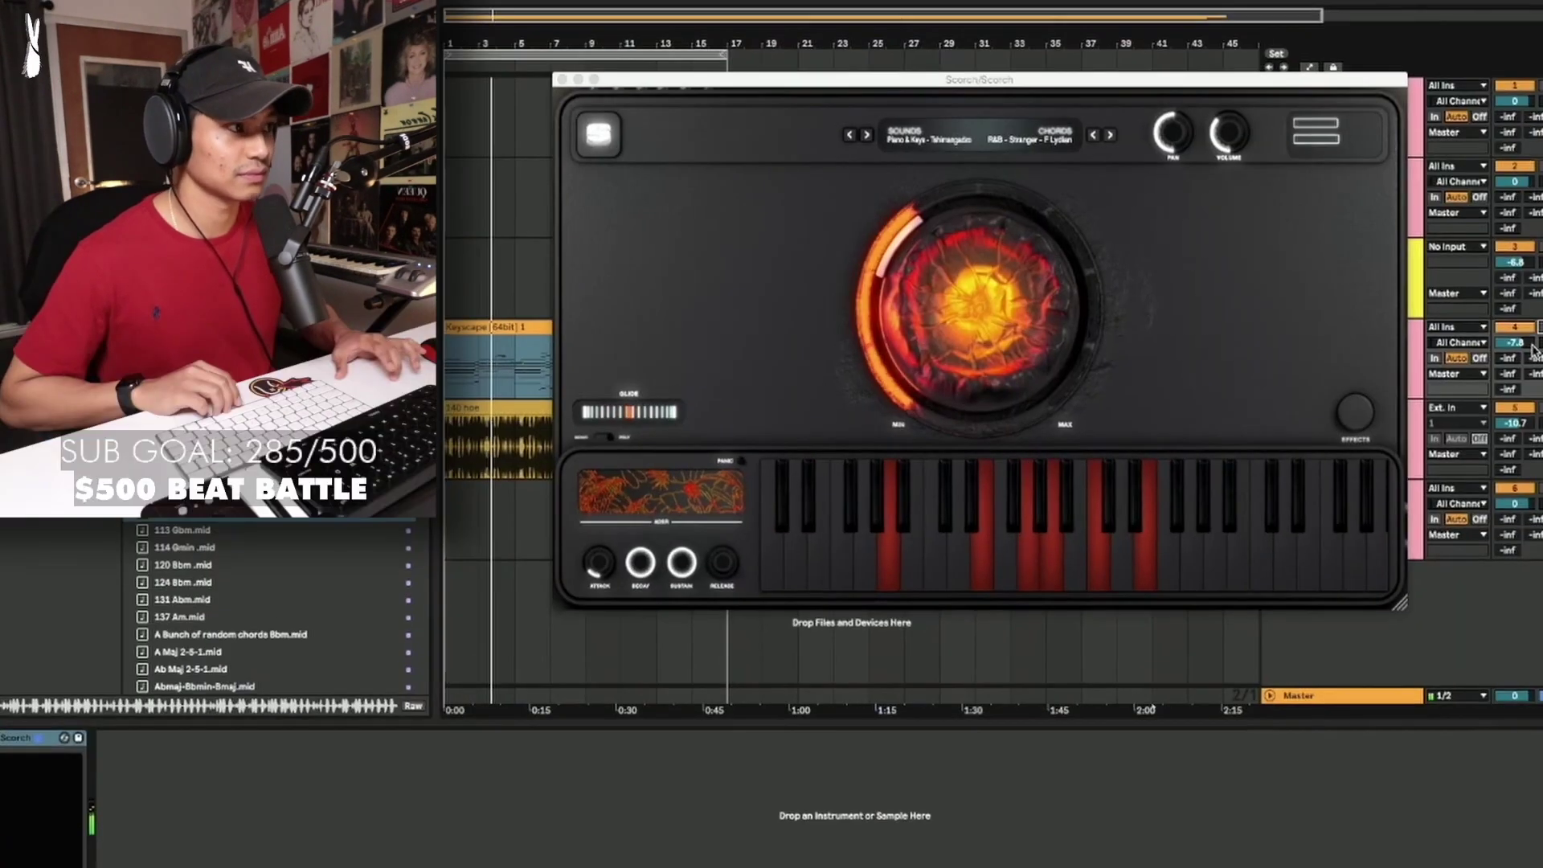
pyautogui.click(561, 79)
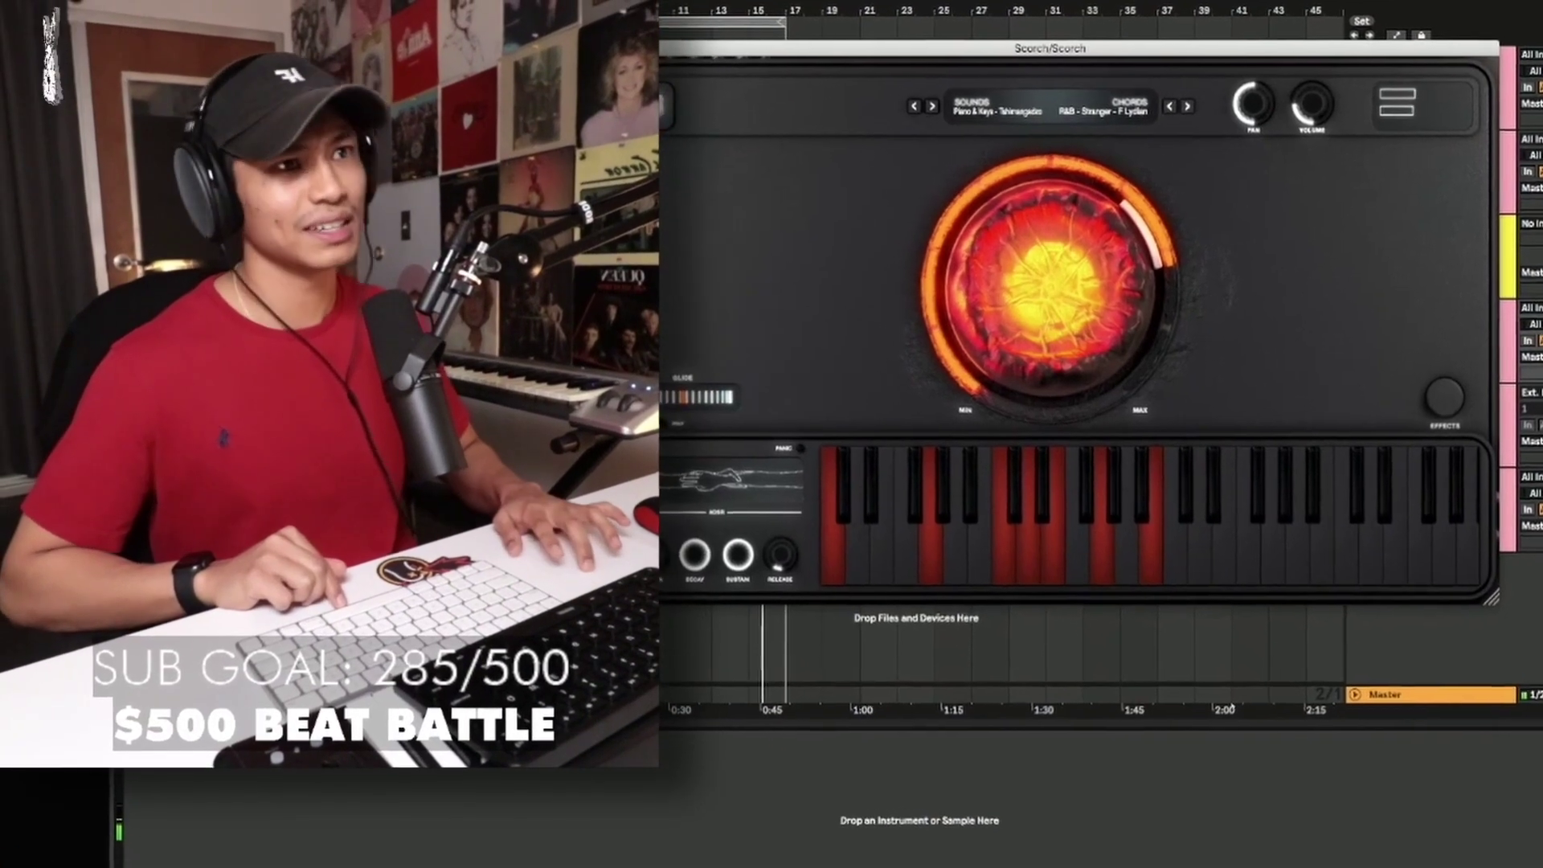
pyautogui.press('super+alt+p')
pyautogui.click(804, 335)
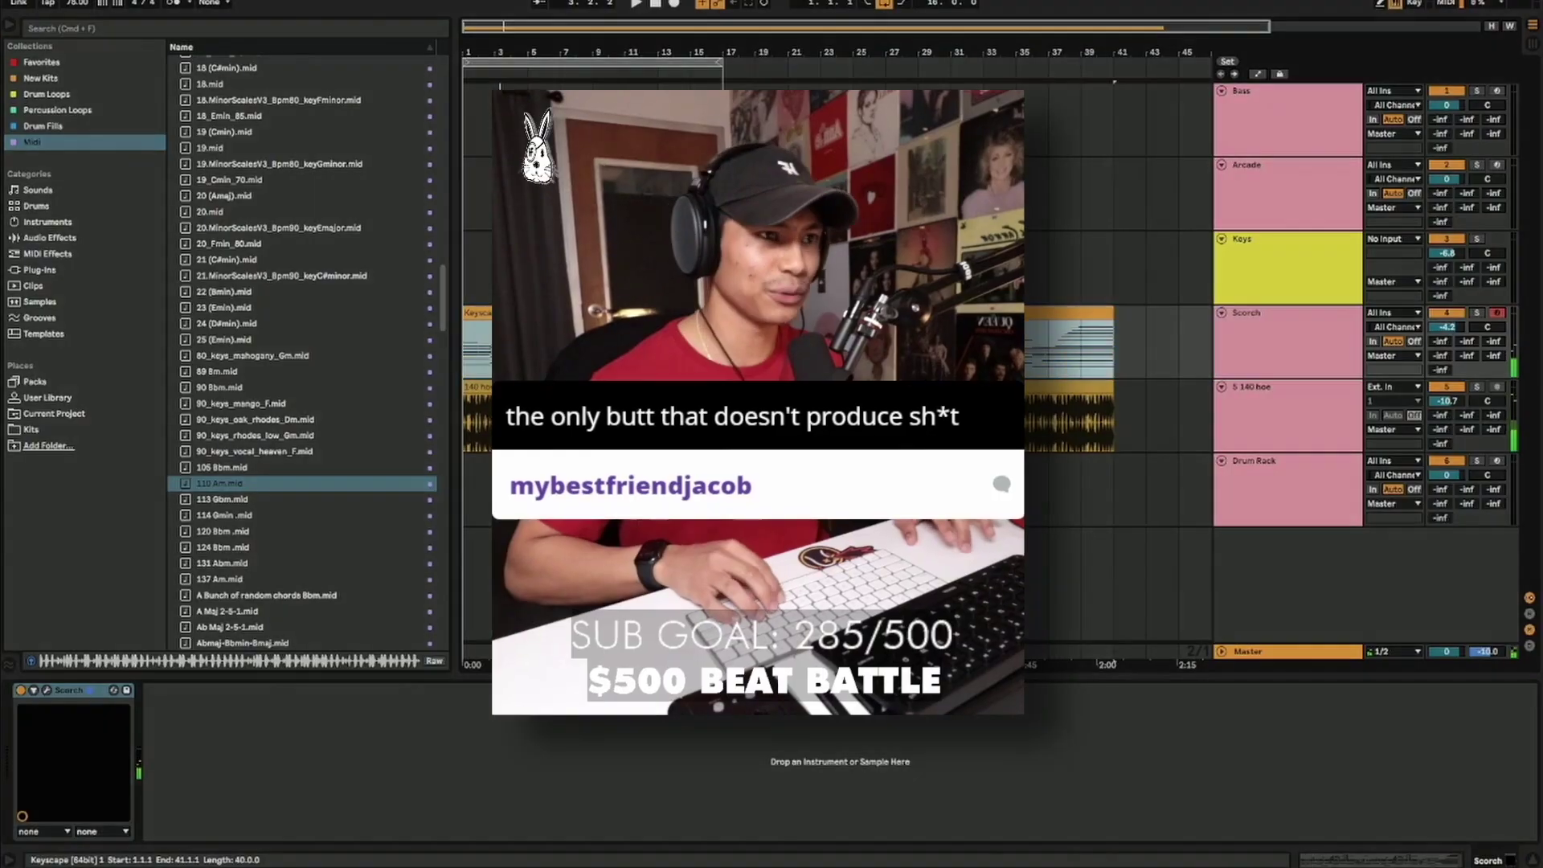
# Duplicate the Scorch track and delete the notes in the later part of the three Keyscape clips.
pyautogui.click(1272, 329)
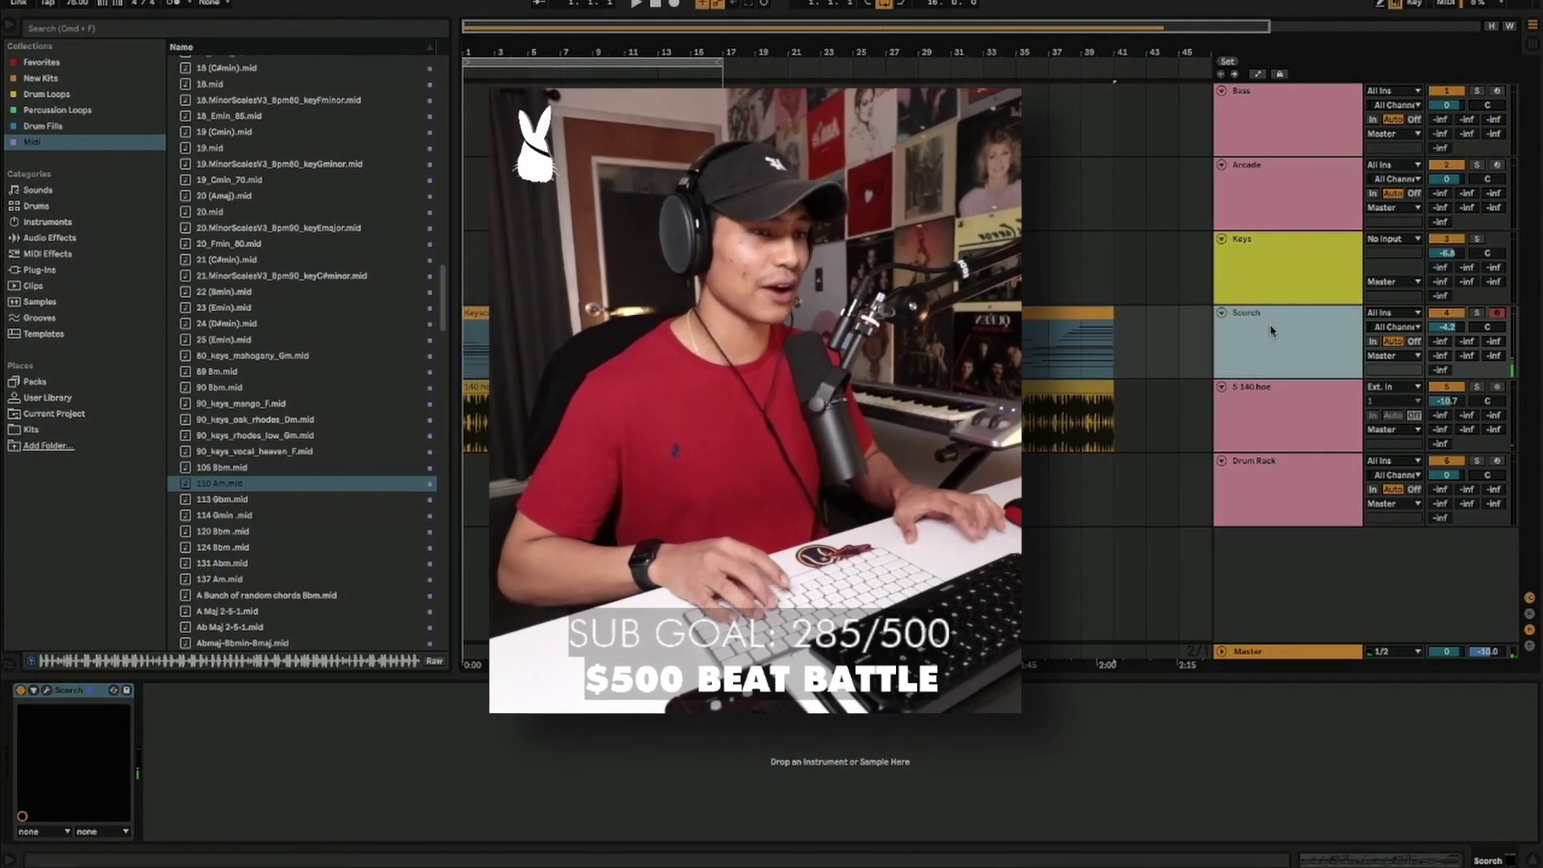
pyautogui.press('super+d')
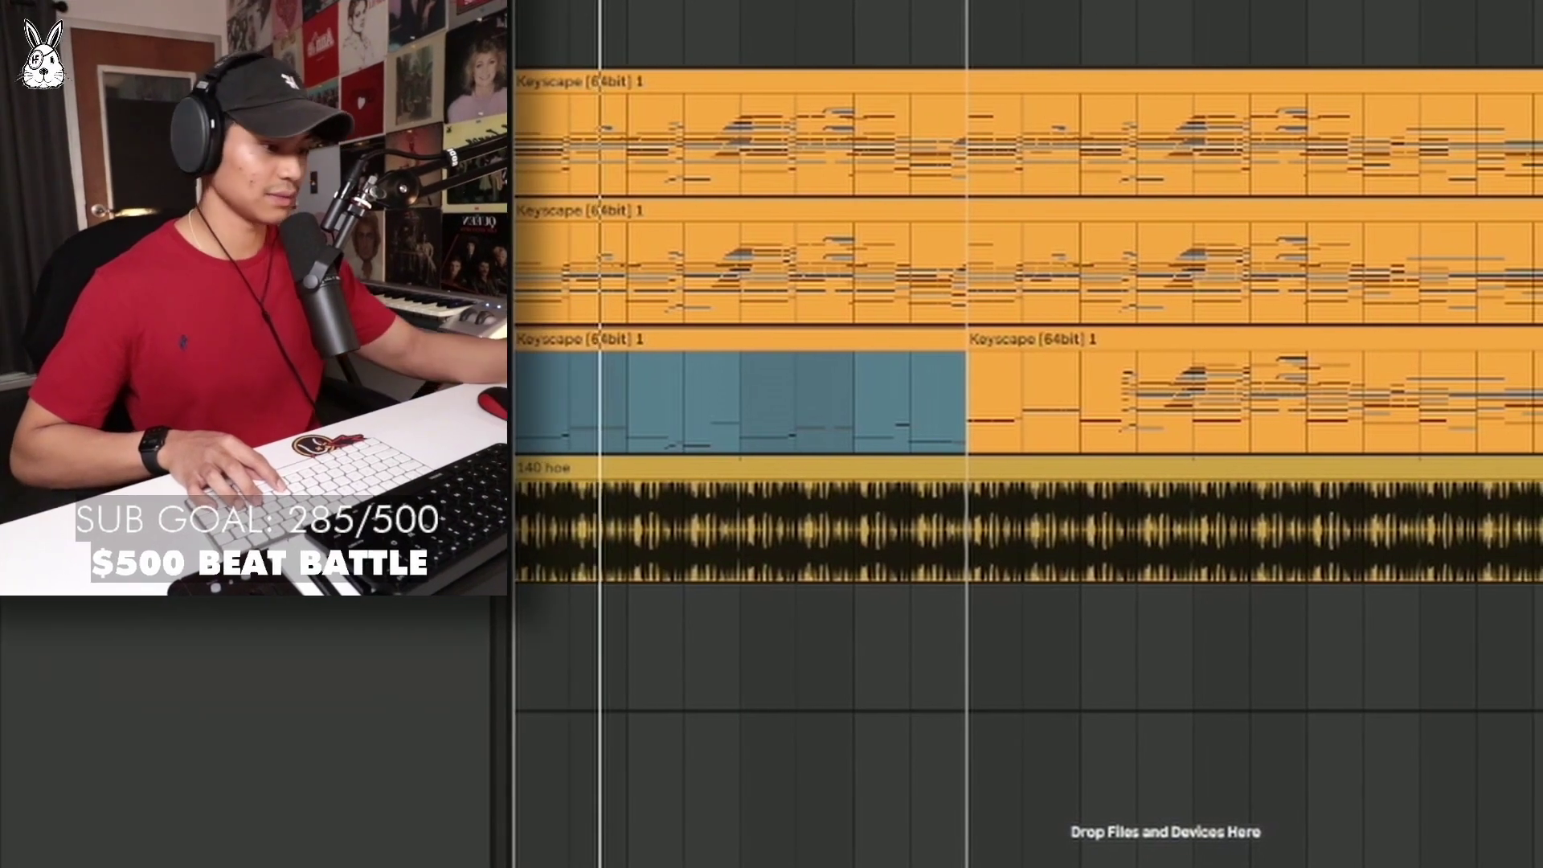
pyautogui.click(974, 275)
pyautogui.moveTo(1528, 449); pyautogui.dragTo(956, 126)
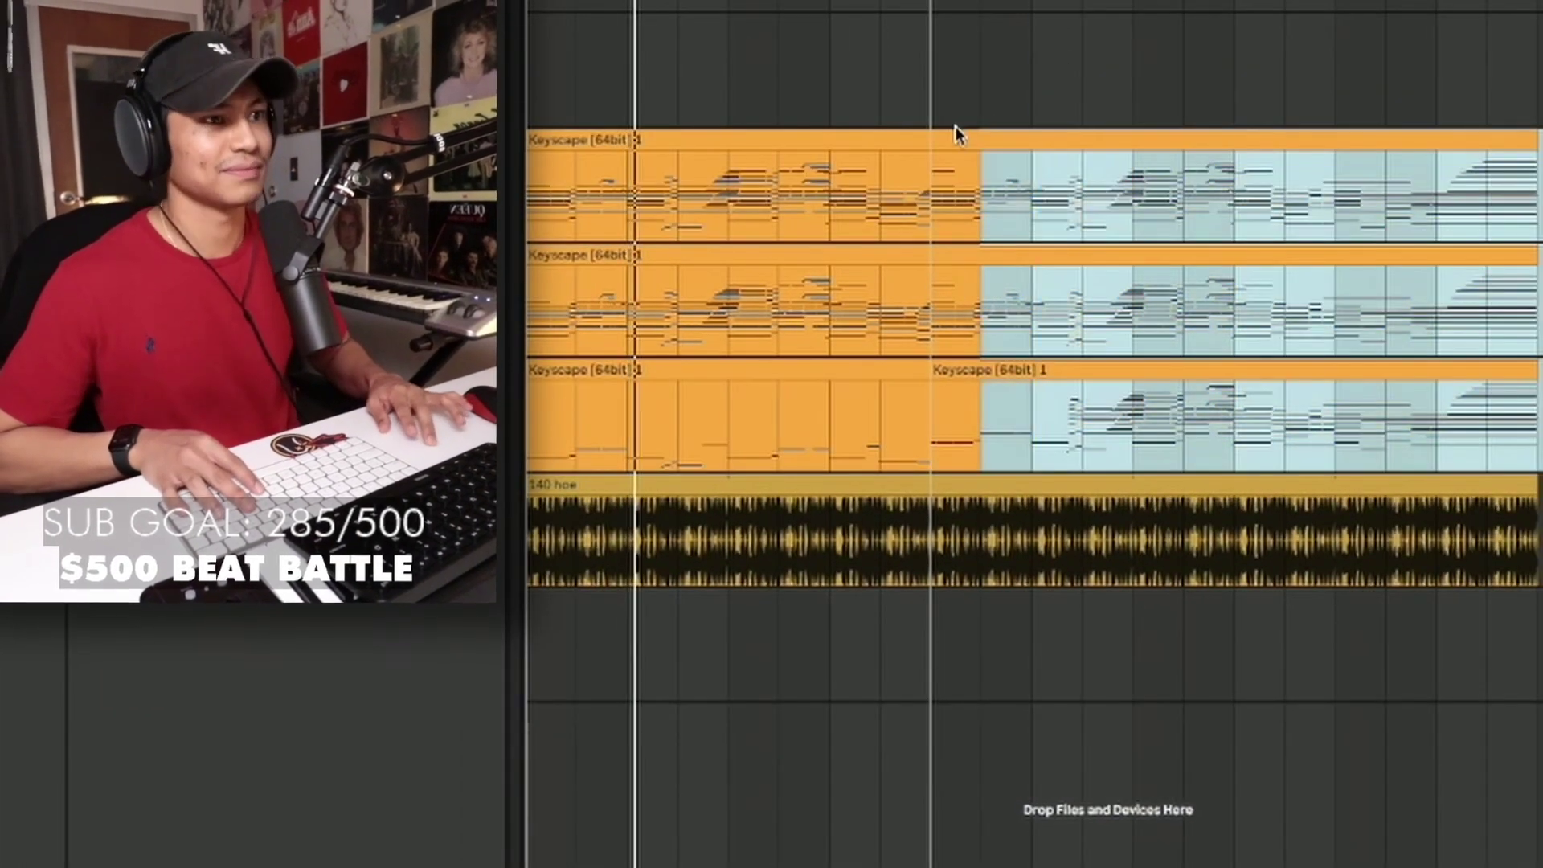
pyautogui.press('Delete')
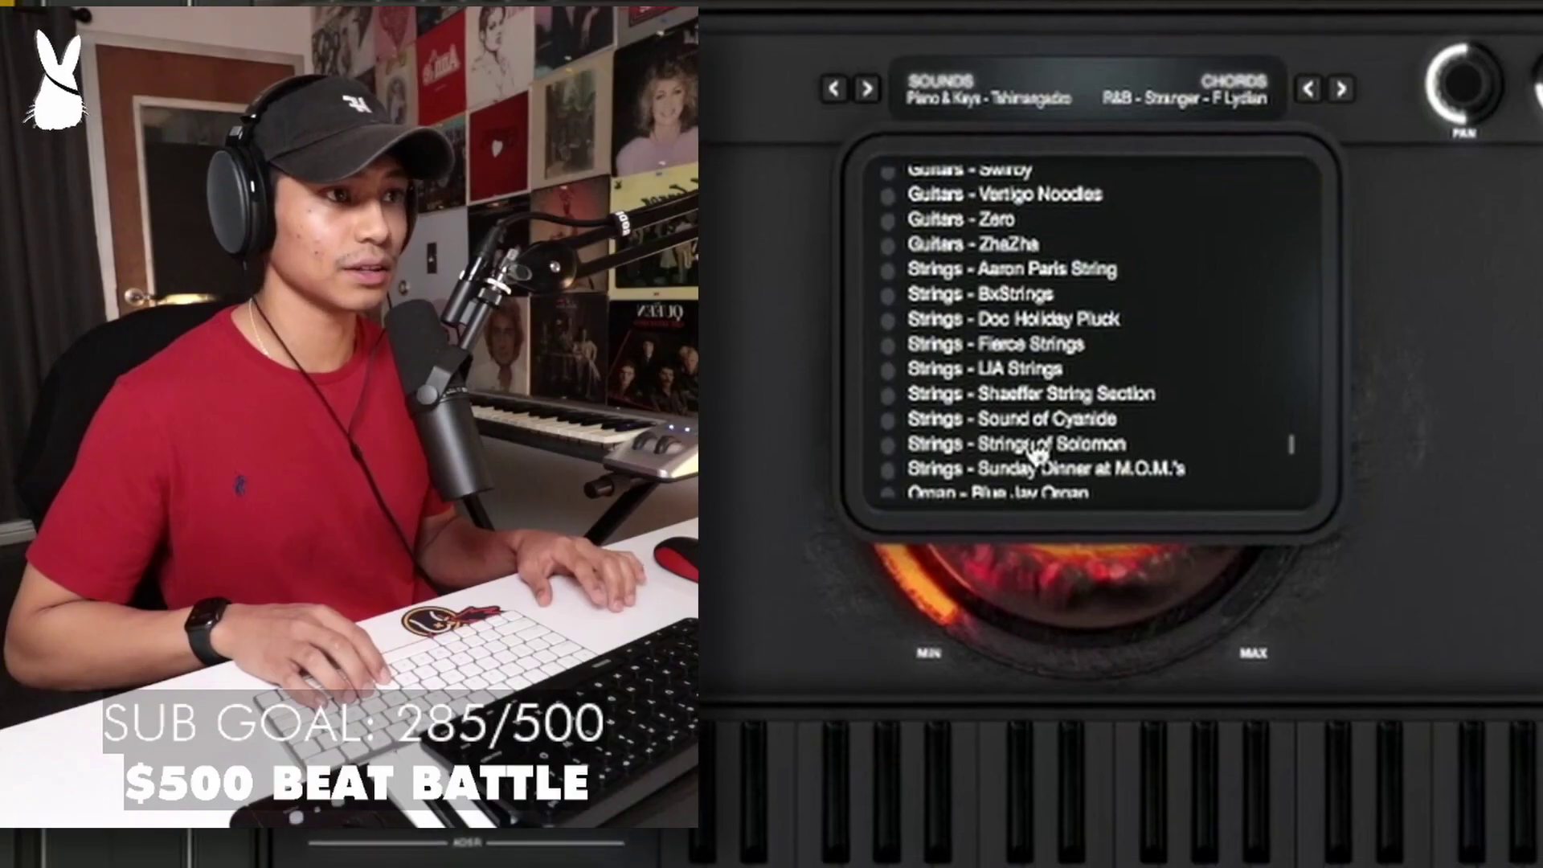
# Scroll the Scorch sound list back up and close the plugin window.
pyautogui.scroll(5, 1026, 441)
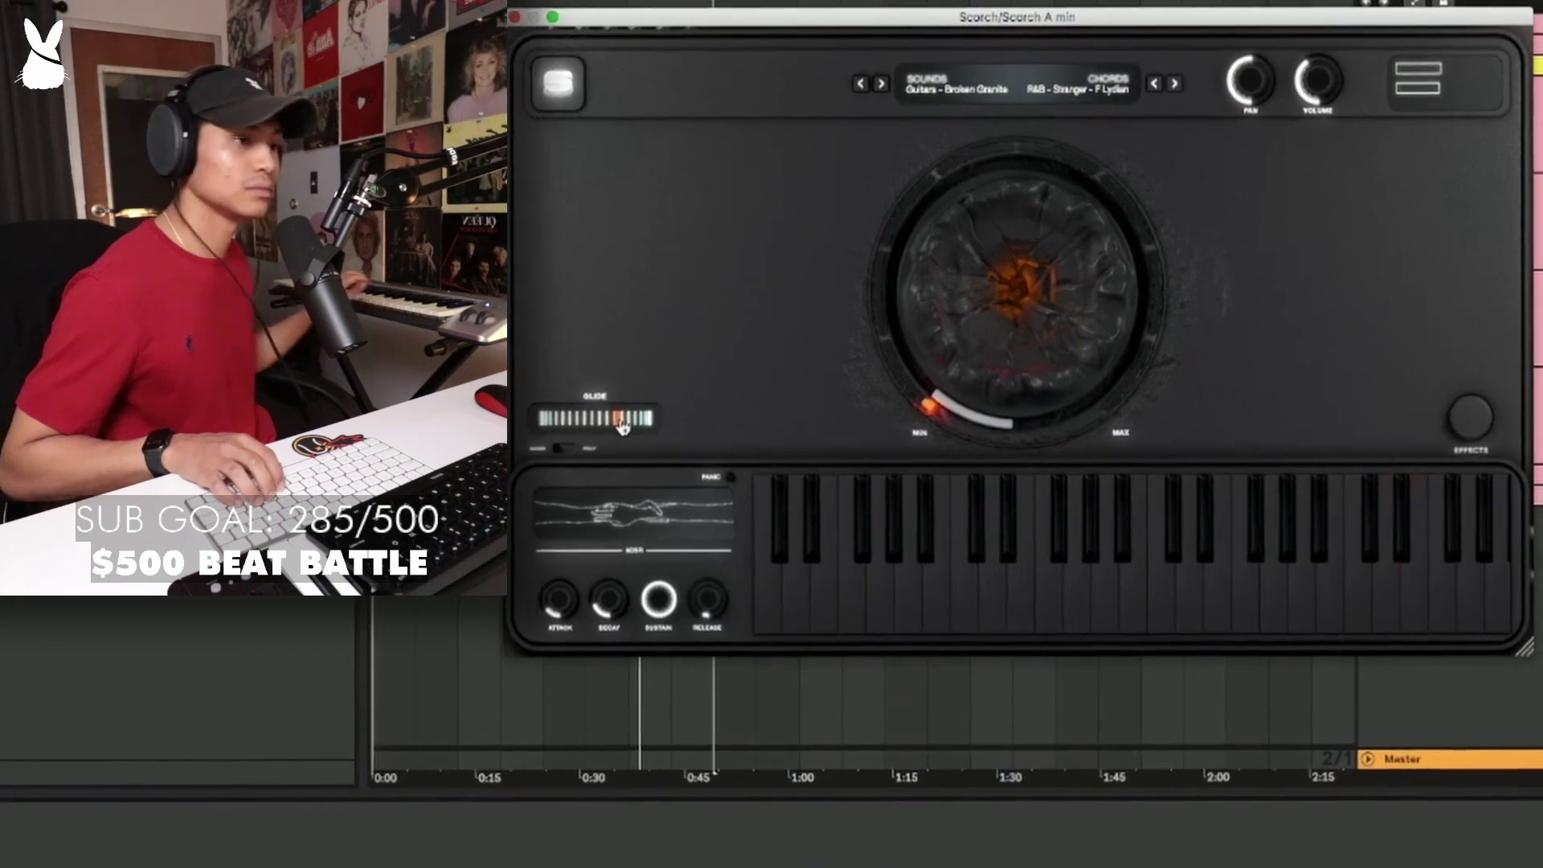
pyautogui.press('super+alt+p')
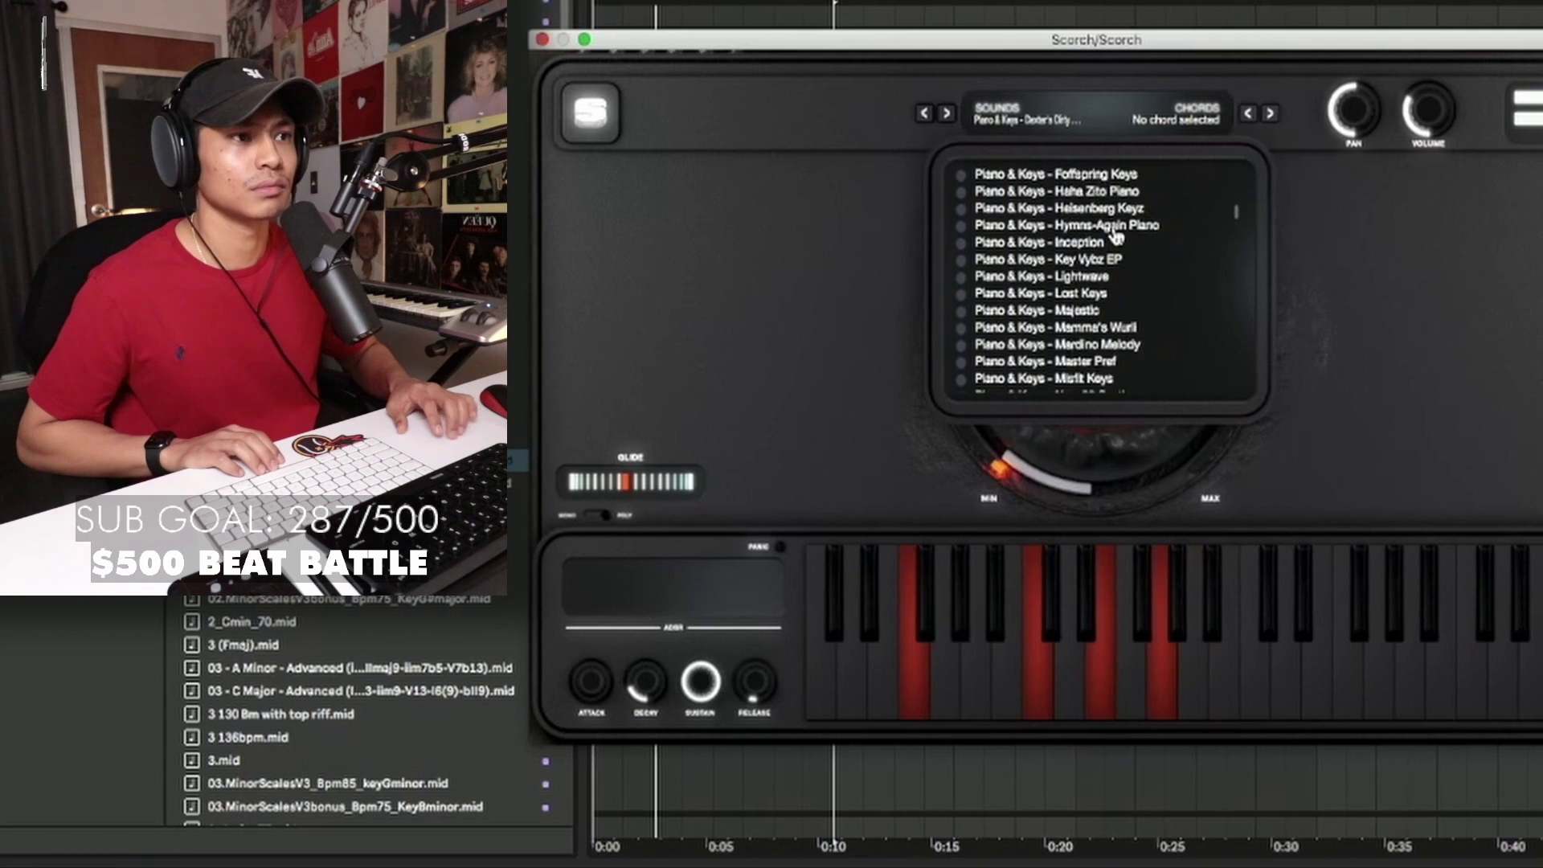
# Duplicate the 02 - A Minor track and bring up the 9 MIDI track's input source choices.
pyautogui.scroll(-1, 1115, 236)
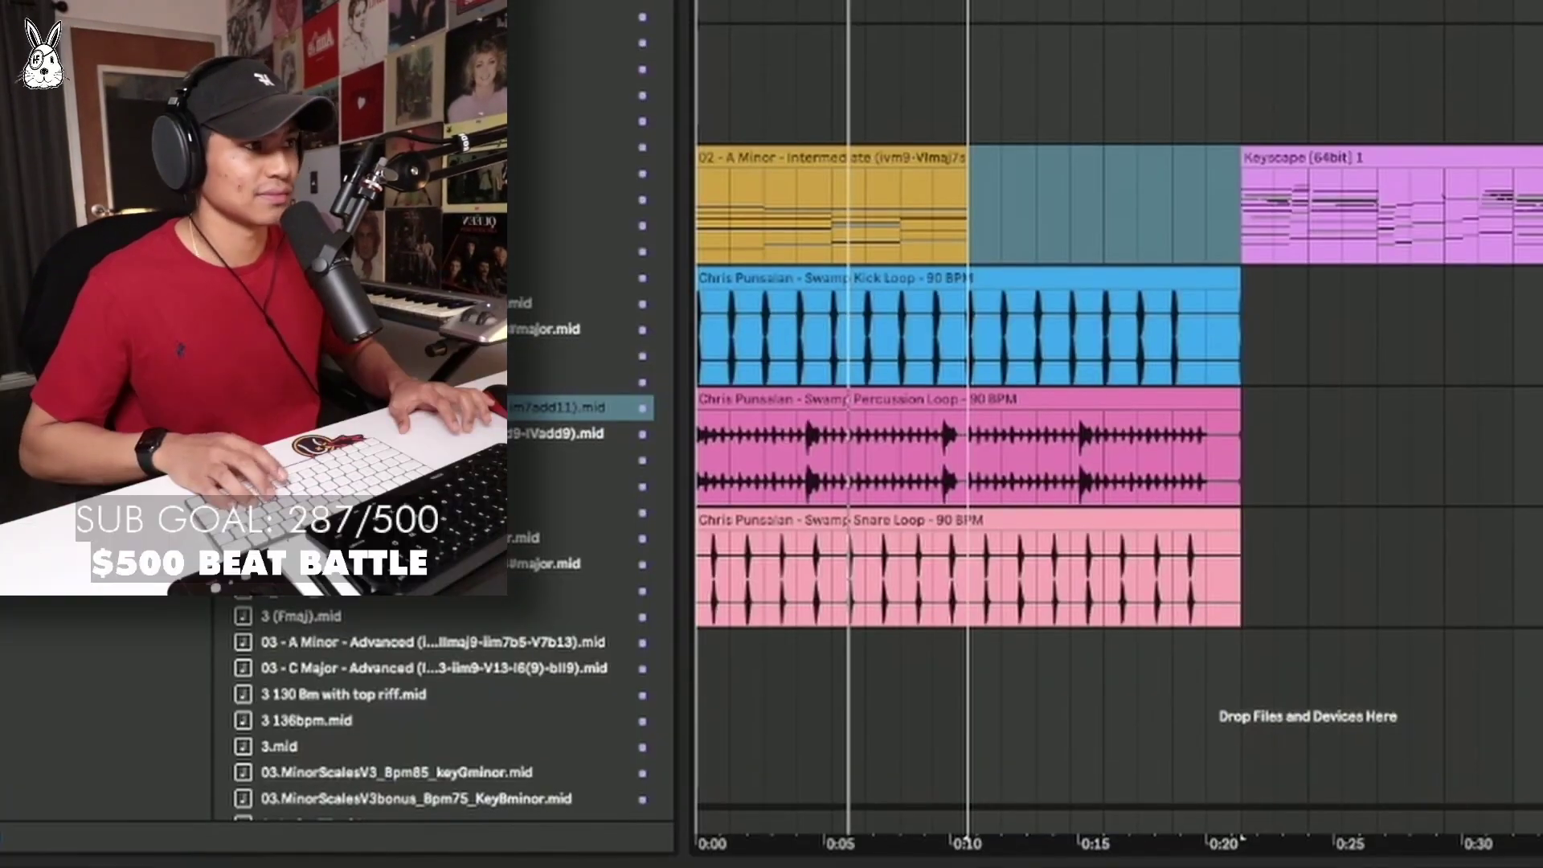
pyautogui.hotkey('ctrl', 'd')
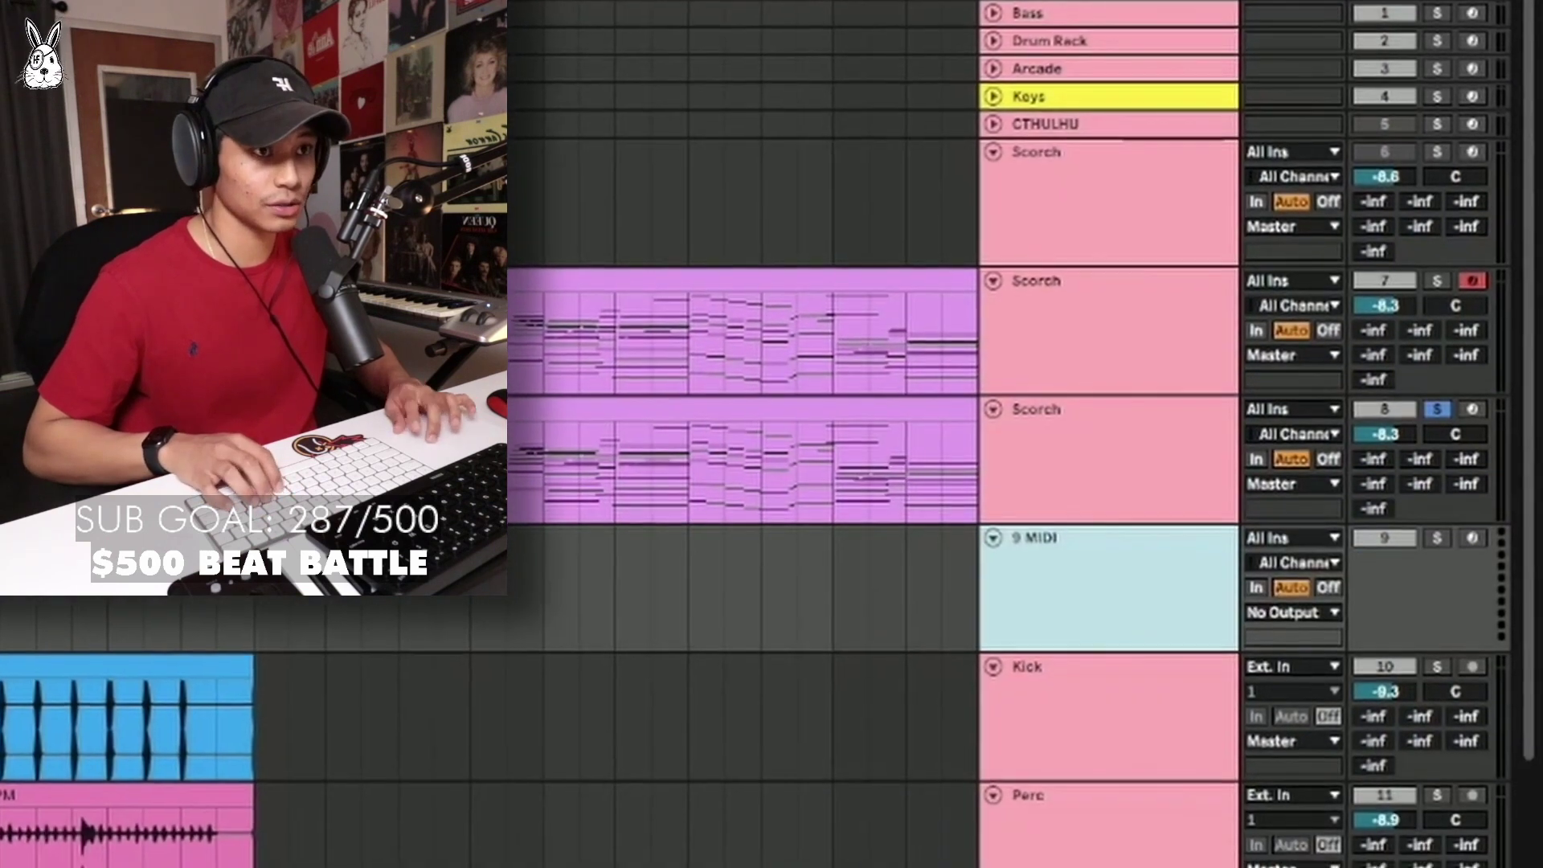
pyautogui.click(1293, 521)
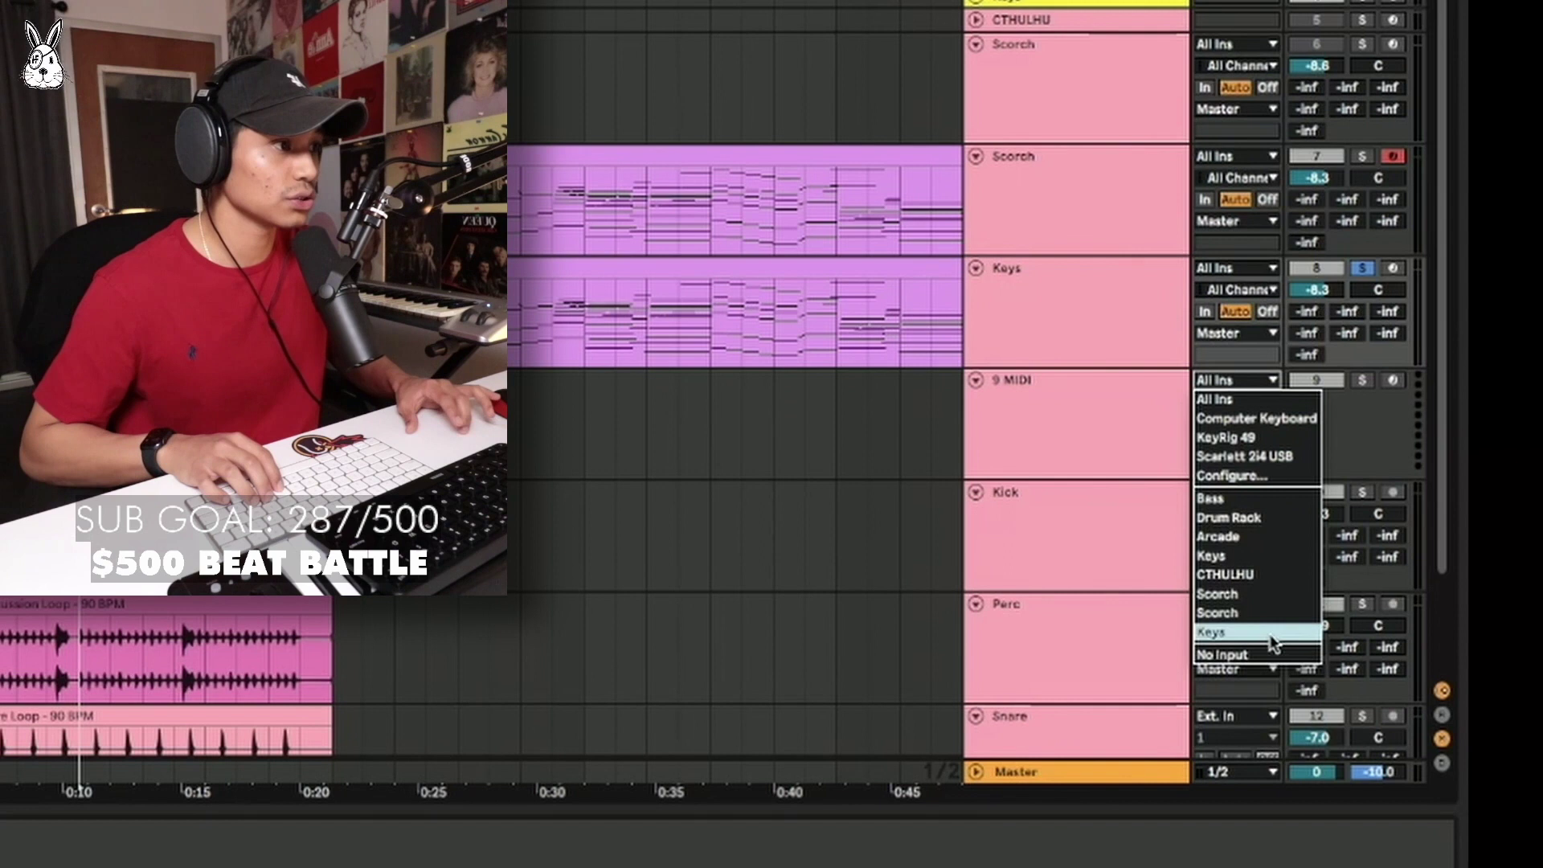
# Take the MIDI track's input from Keys and move the chord clip onto the second A Minor track.
pyautogui.click(1269, 635)
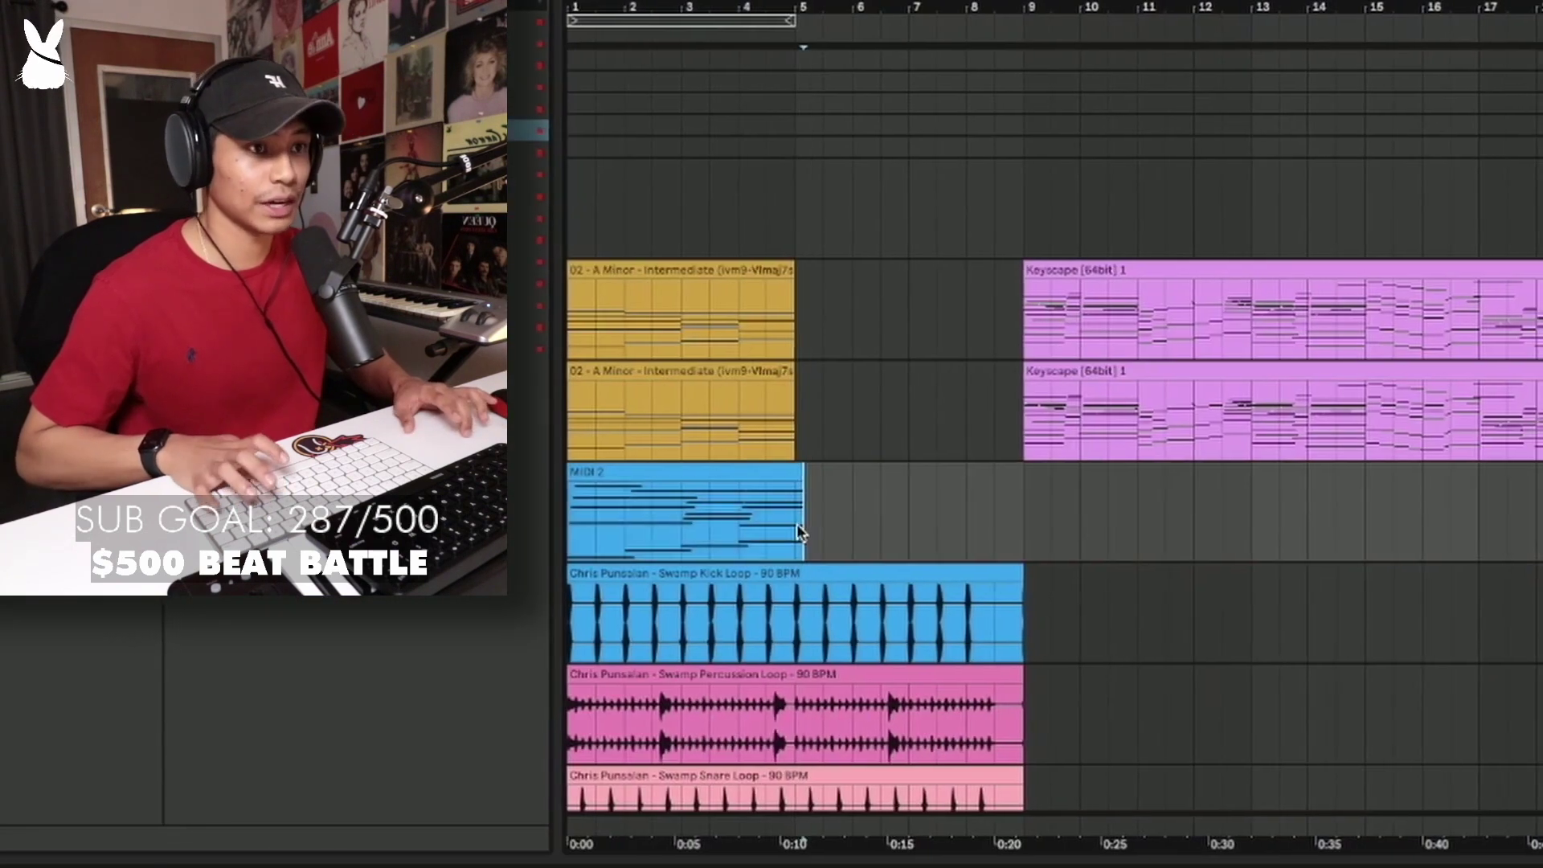
pyautogui.moveTo(797, 523); pyautogui.dragTo(749, 435)
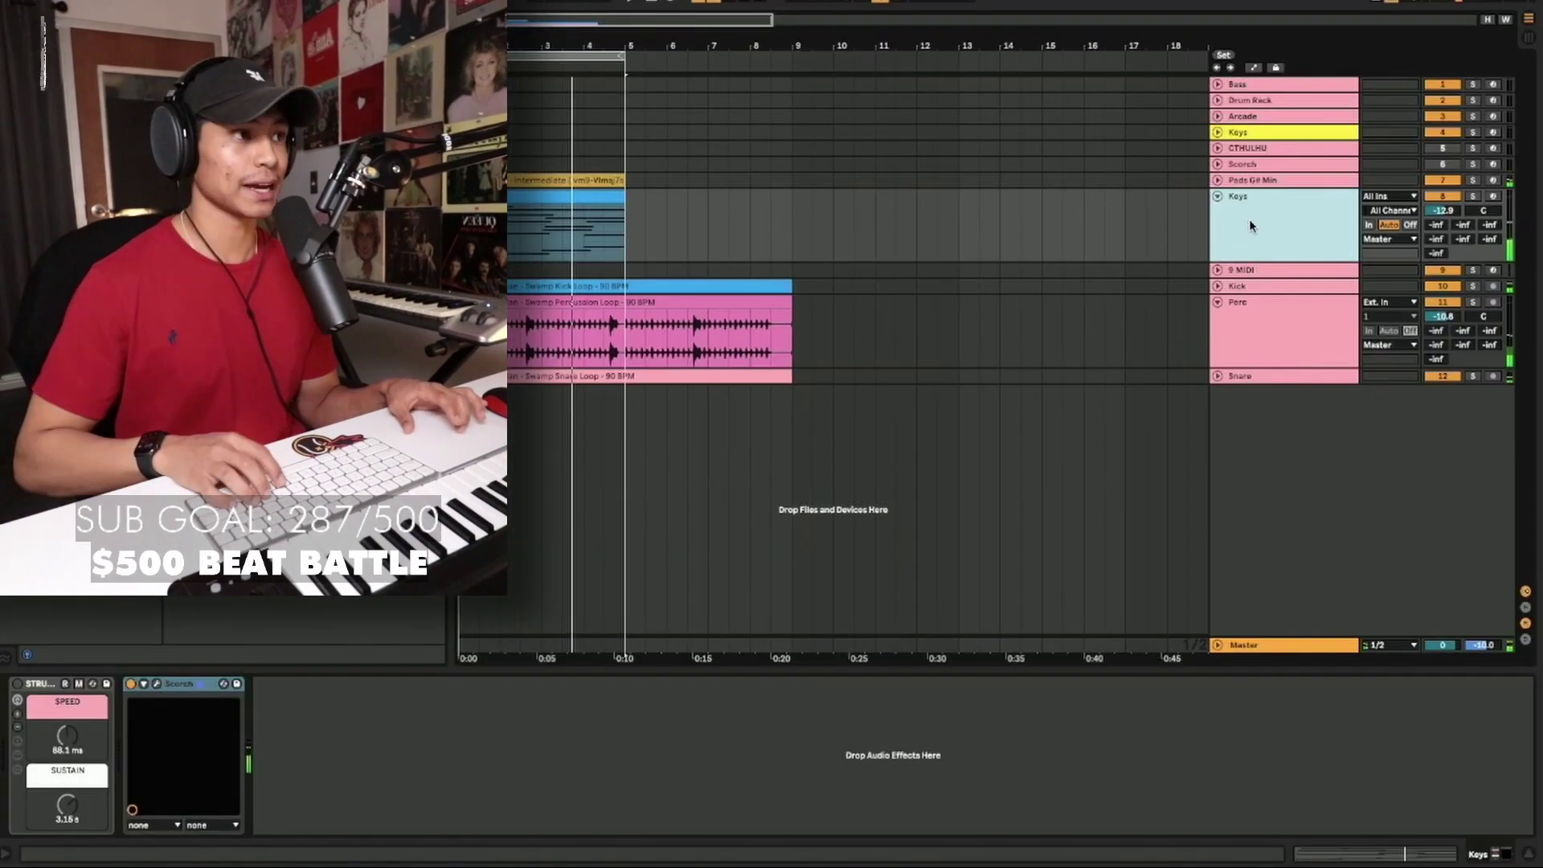
# Duplicate the Keys track and rename the copy 'Pad'.
pyautogui.hotkey('ctrl', 'd')
pyautogui.hotkey('ctrl', 'r')
pyautogui.write('Pad')
pyautogui.press('Return')
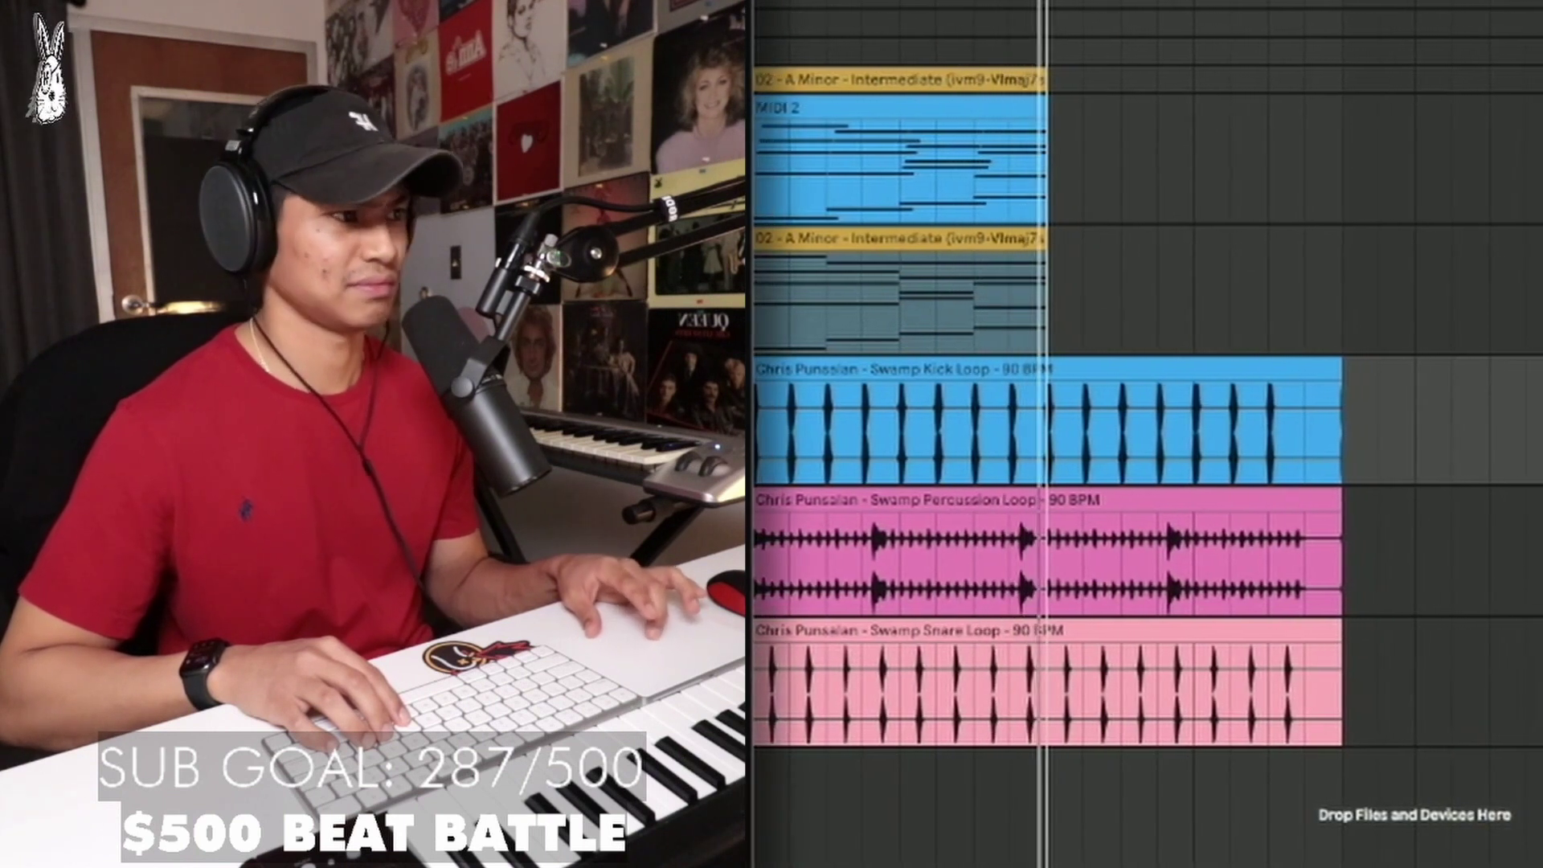
# Open the bass clip's notes, play it back, and transpose the notes down an octave.
pyautogui.hotkey('ctrl', 'z')
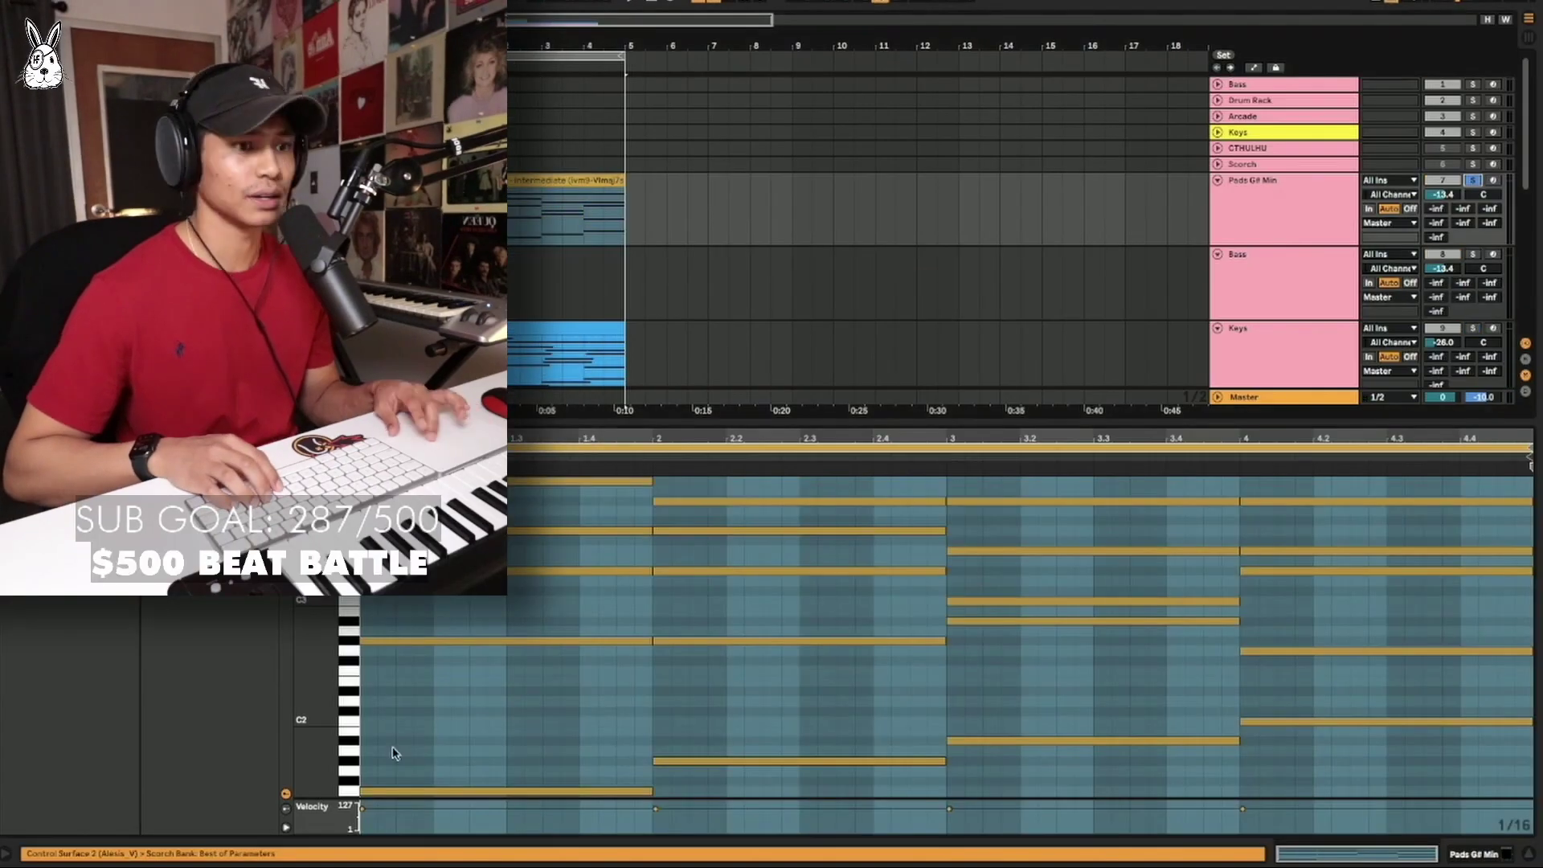
pyautogui.press('space')
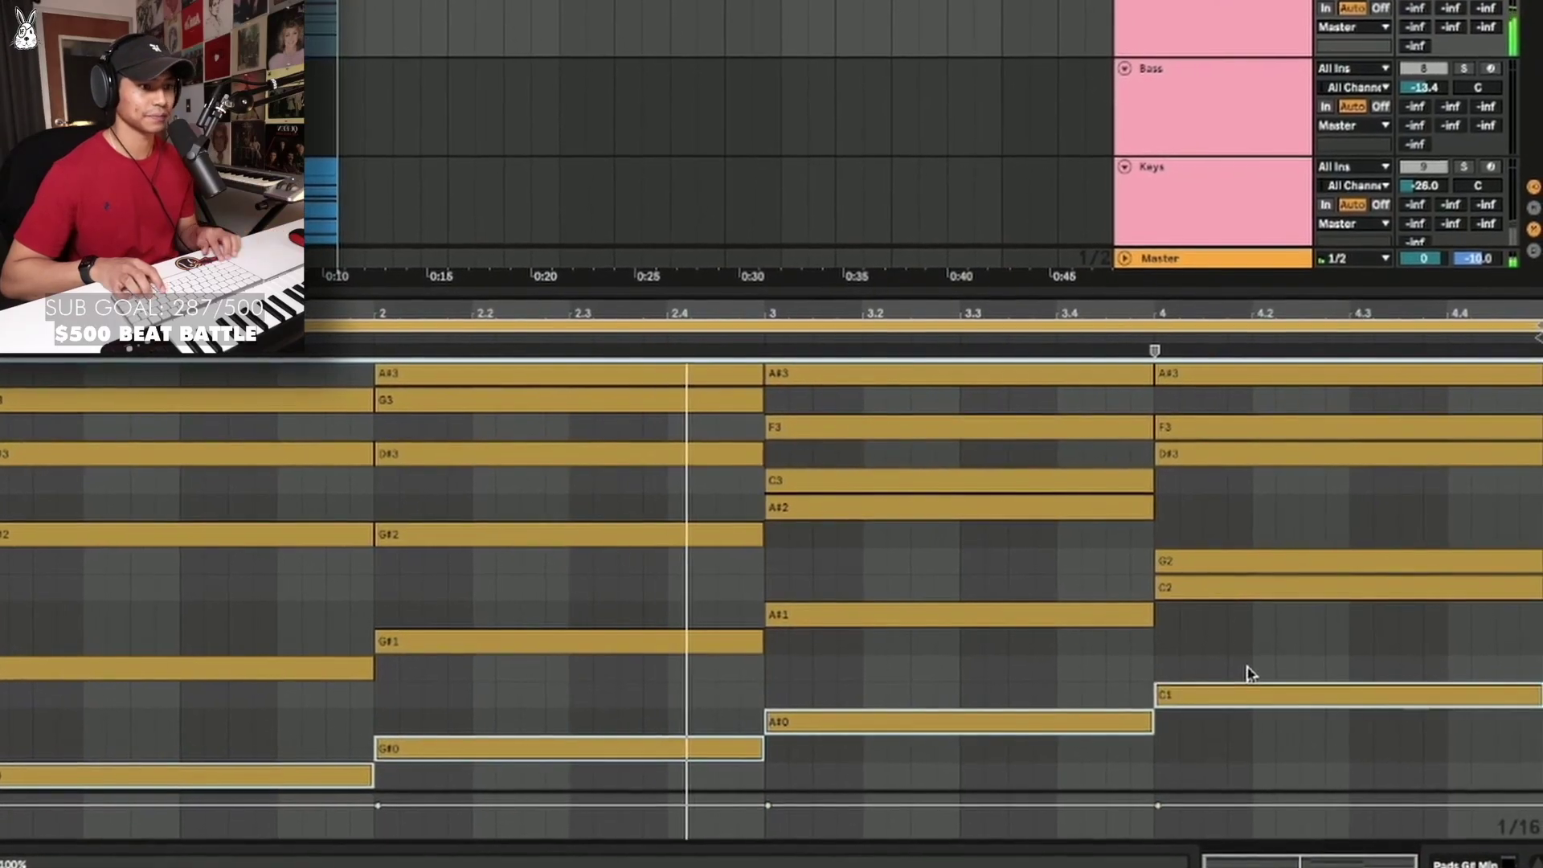
pyautogui.hotkey('shift', 'Down')
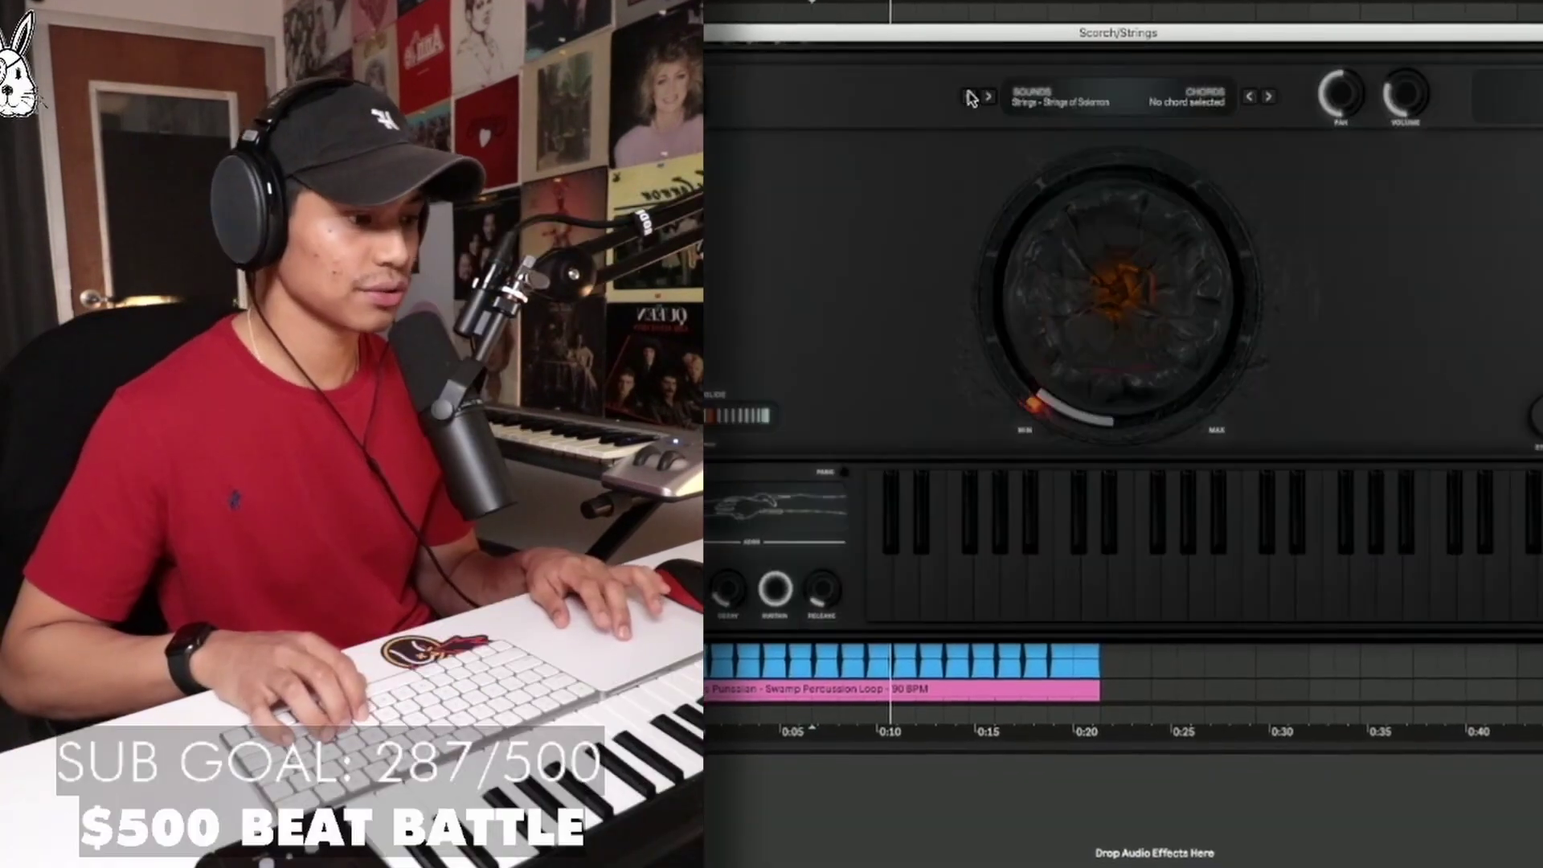
# Switch the Strings sound to the next preset, Sound of Cyanide, and hide the note editor.
pyautogui.click(970, 100)
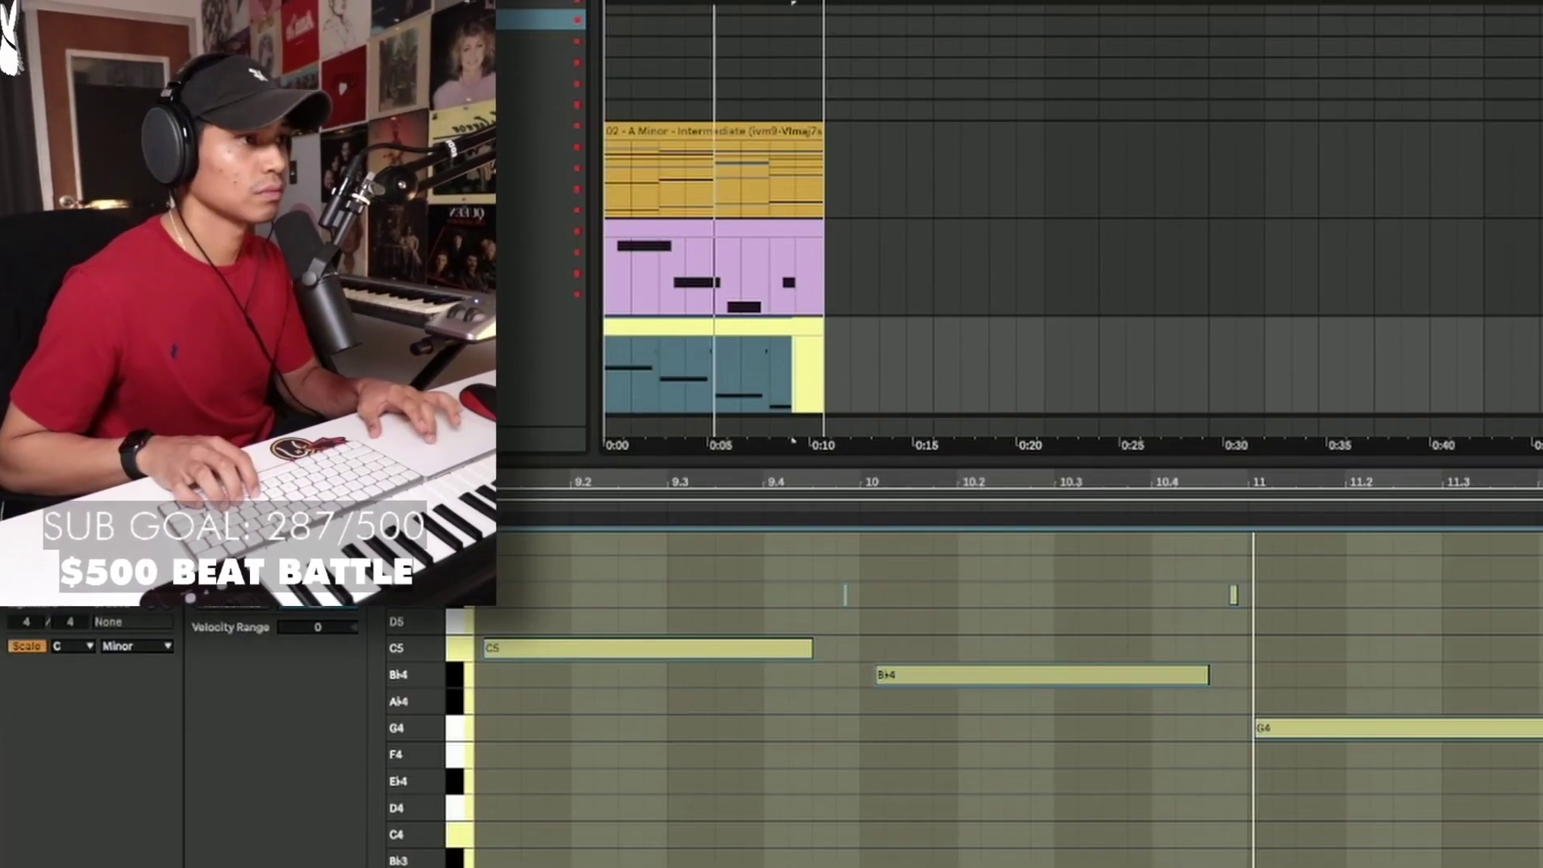
pyautogui.hotkey('shift', 'Tab')
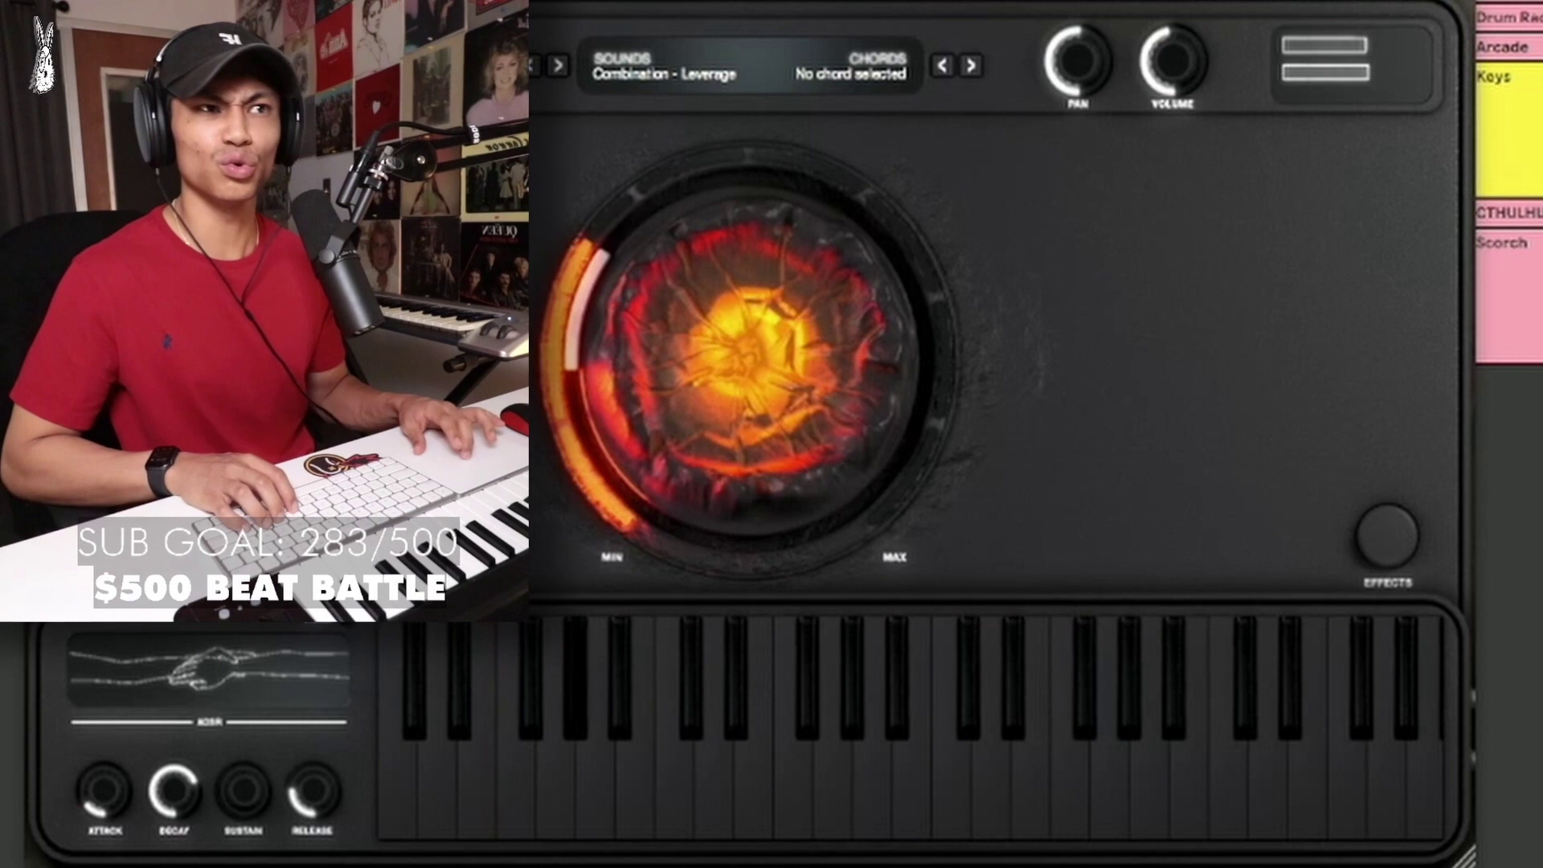
# Close the Scorch window and show the Ebmin-Abmin-Emaj clip's notes in the Detail View.
pyautogui.hotkey('ctrl', 'alt', 'p')
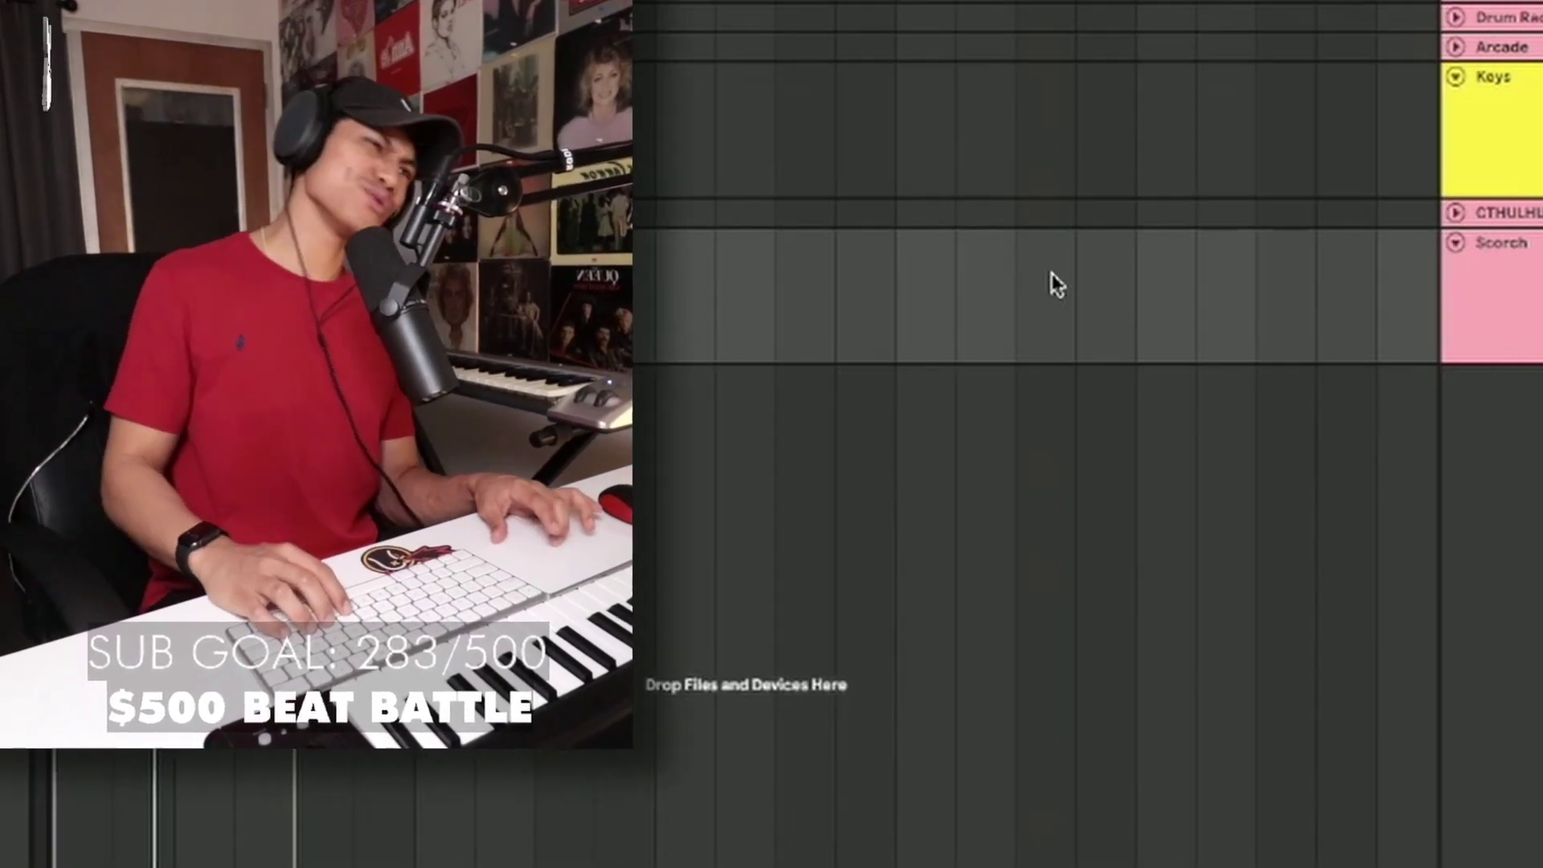
pyautogui.hotkey('ctrl', 'alt', 'l')
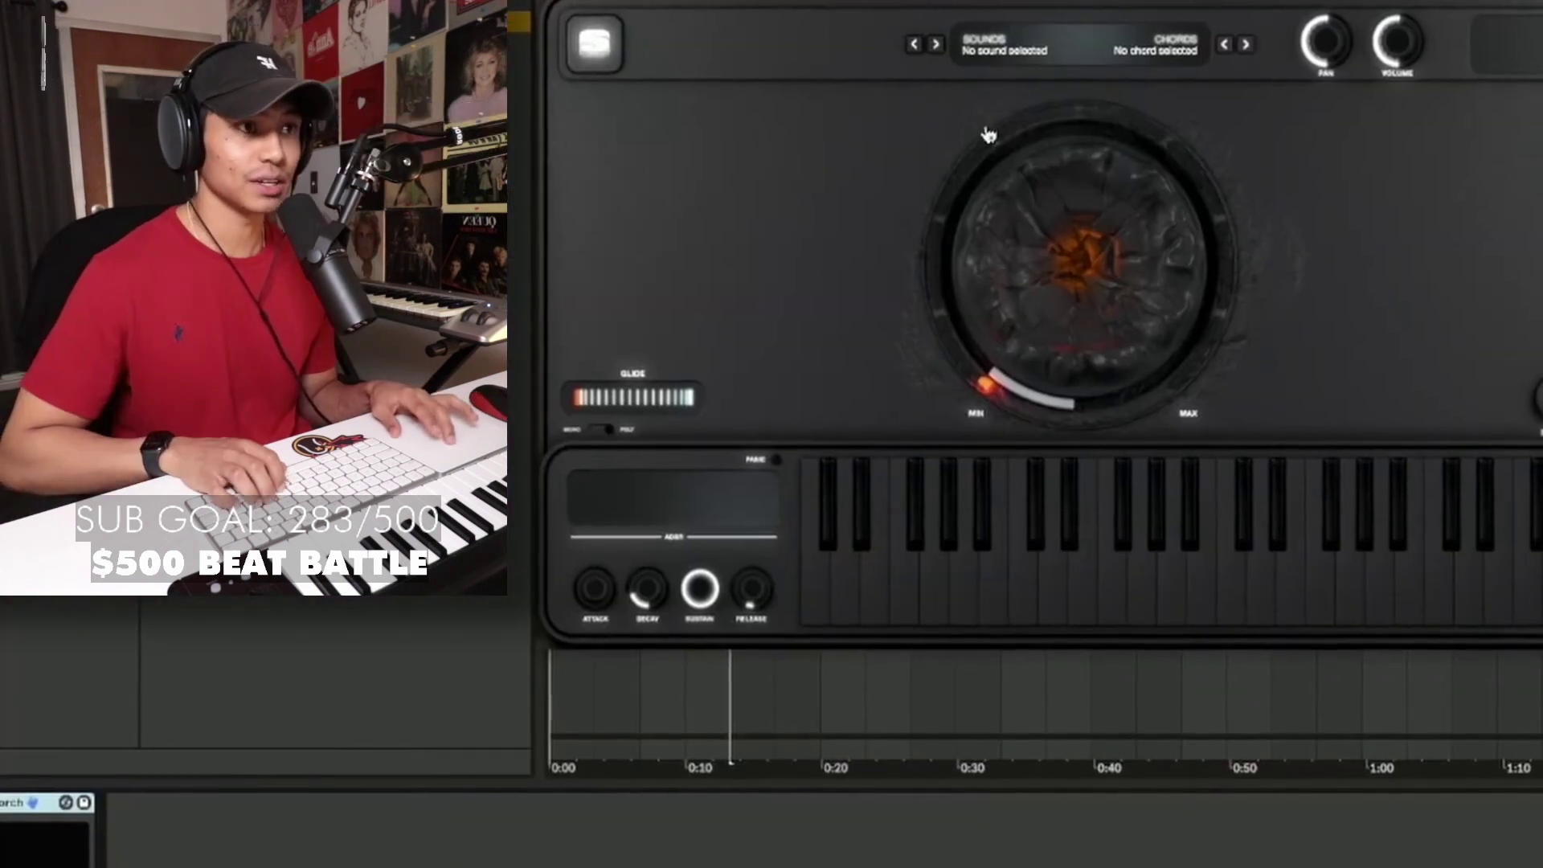
# Load a Scorch Combination preset, turn its main macro to minimum, and switch to South Texas Heat.
pyautogui.click(1004, 48)
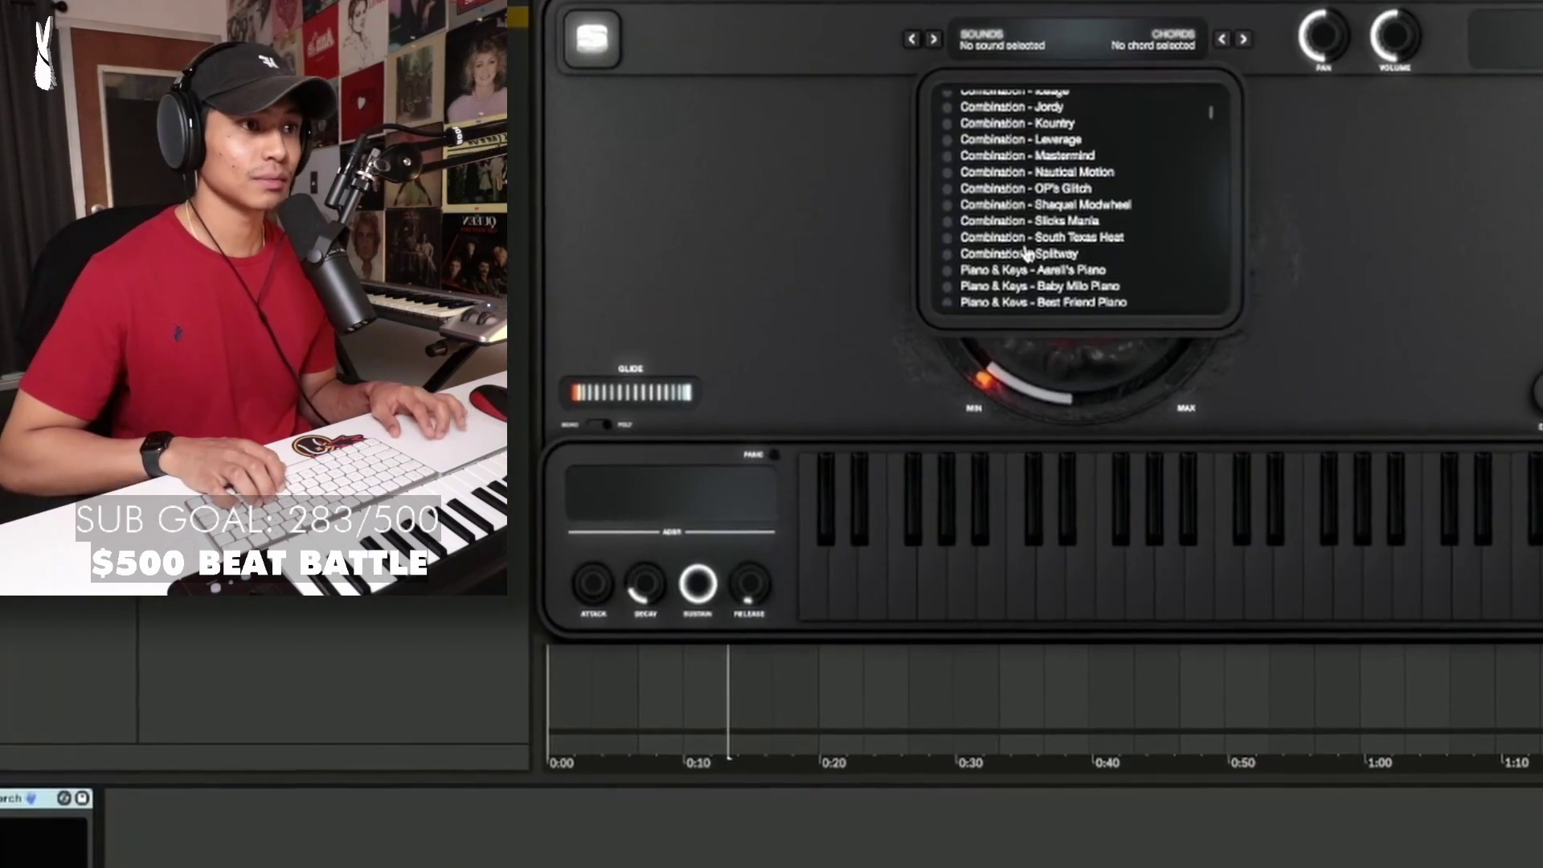
pyautogui.click(1062, 251)
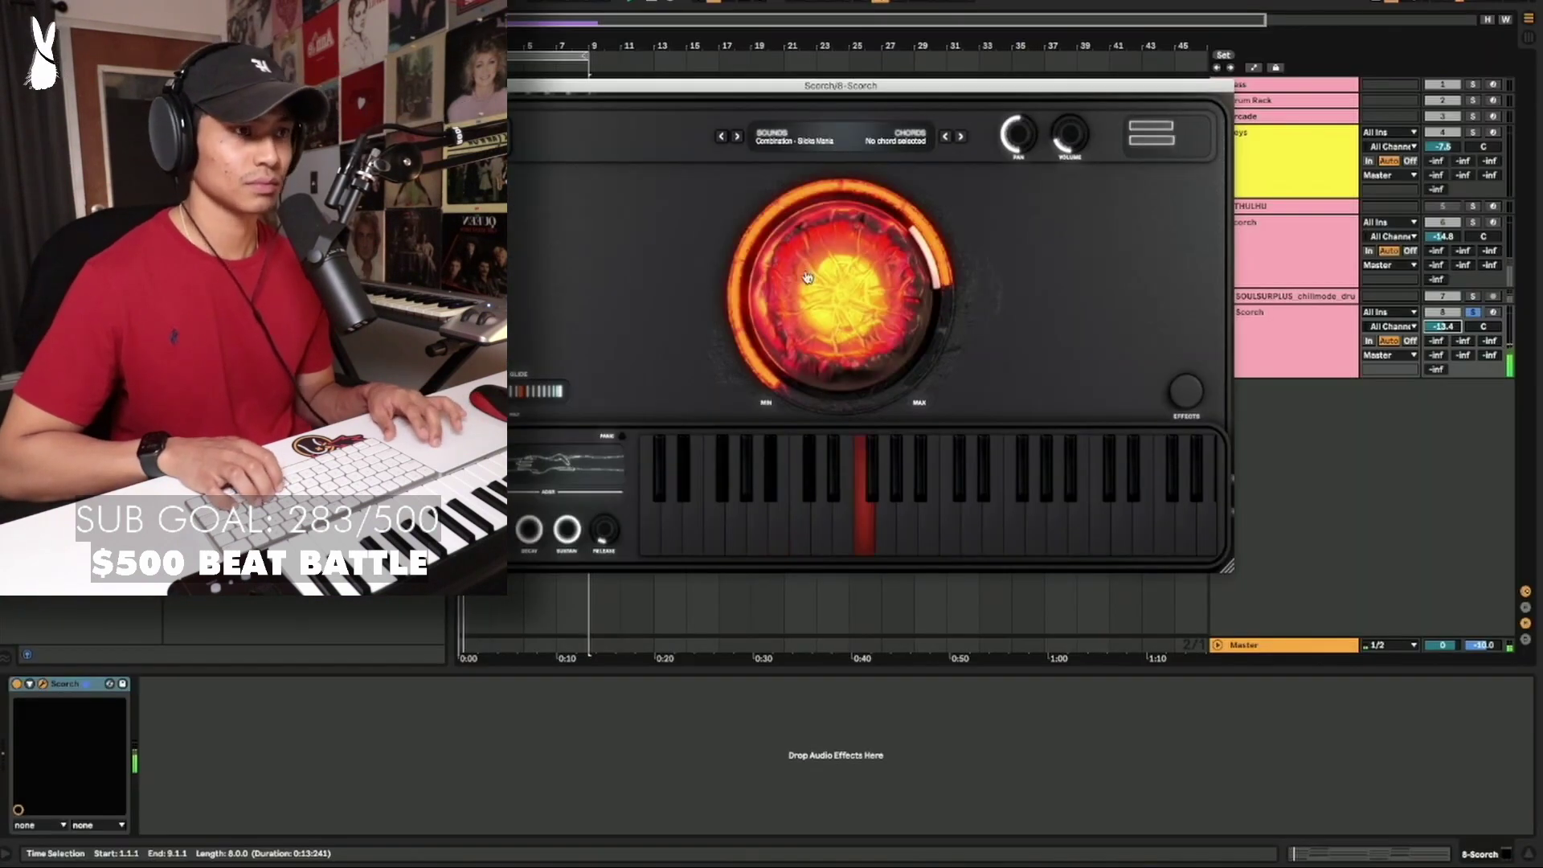
pyautogui.moveTo(807, 269); pyautogui.dragTo(805, 313)
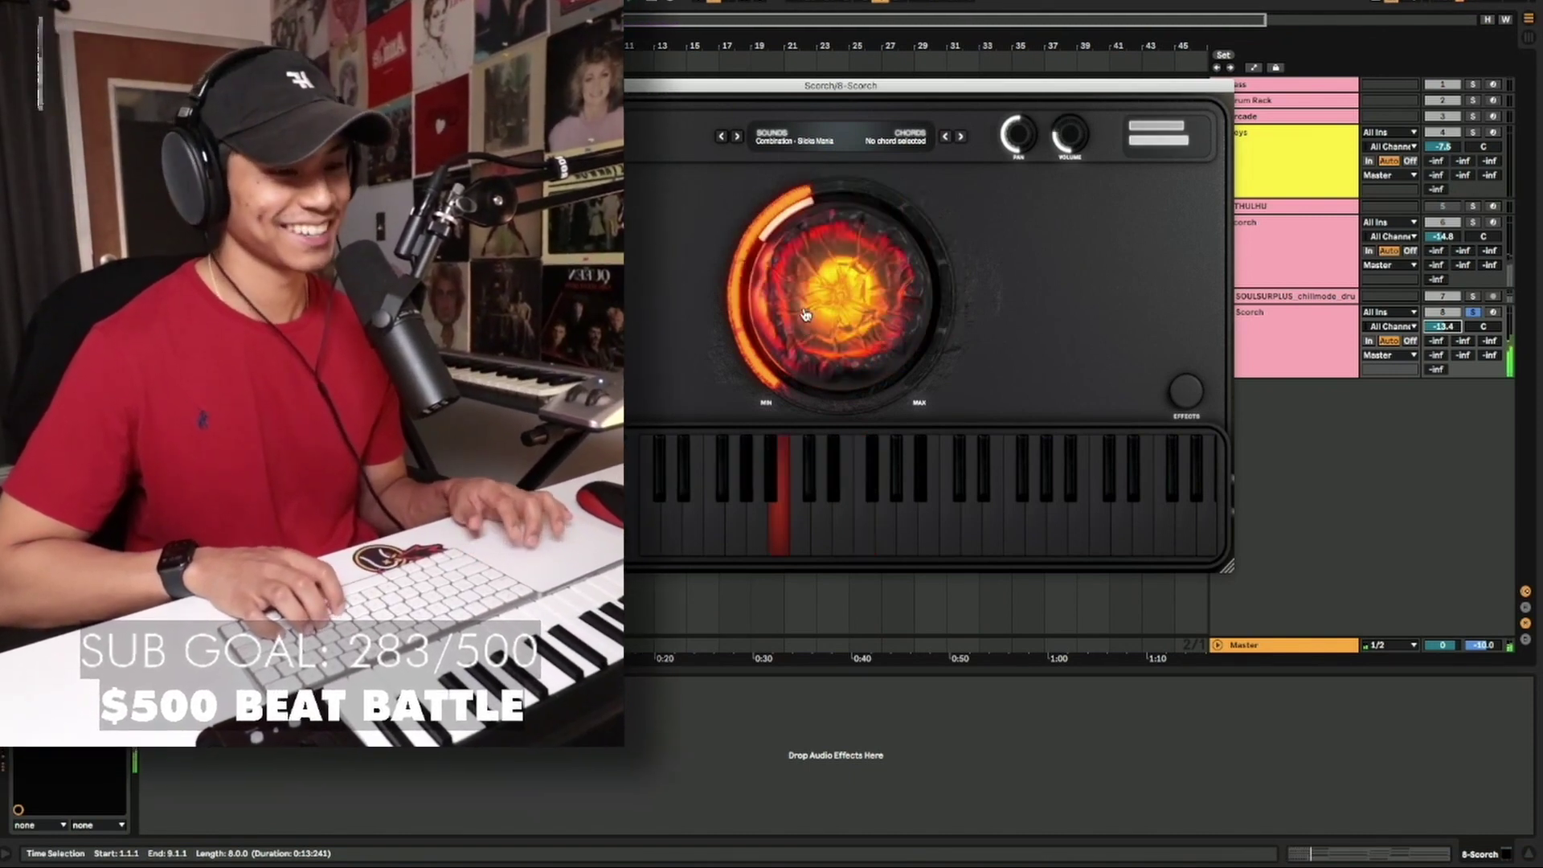
pyautogui.click(735, 137)
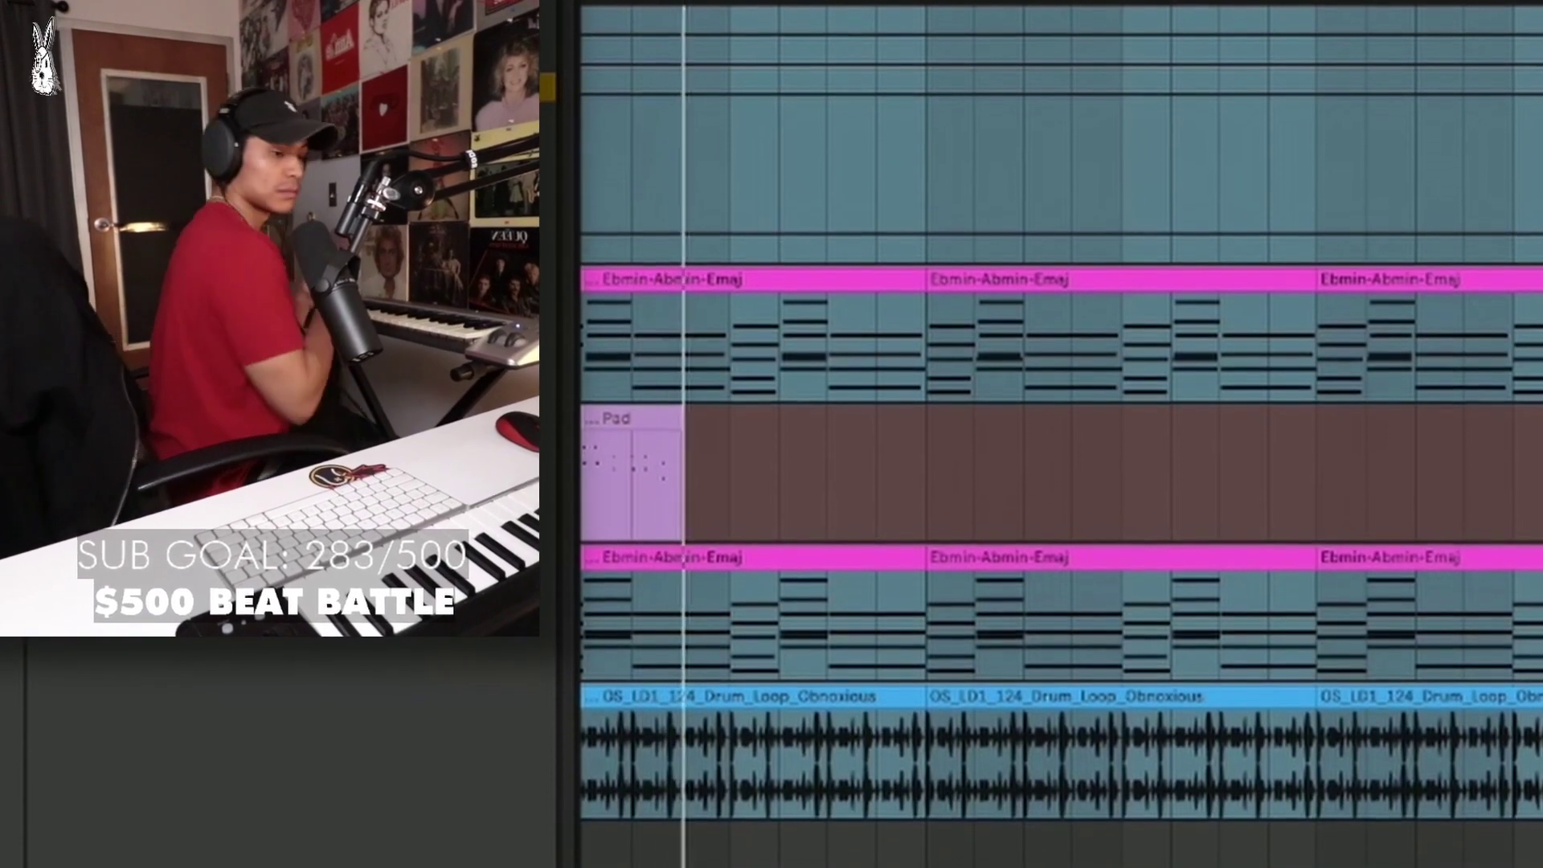
# Stop recording and select the lowest note of each of the five Pad clip chords.
pyautogui.press('space')
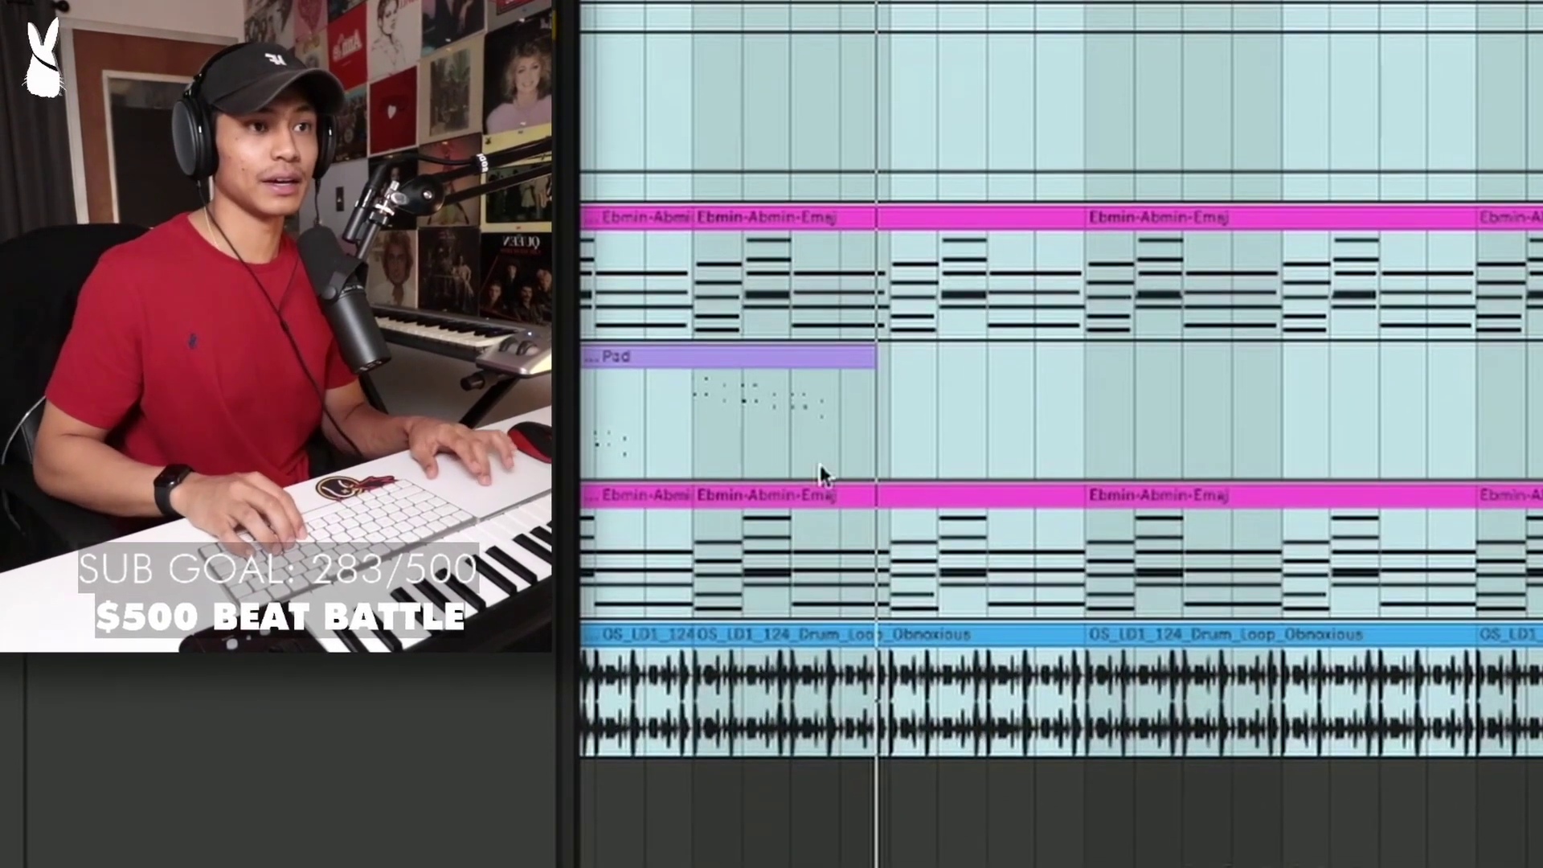
pyautogui.doubleClick(813, 332)
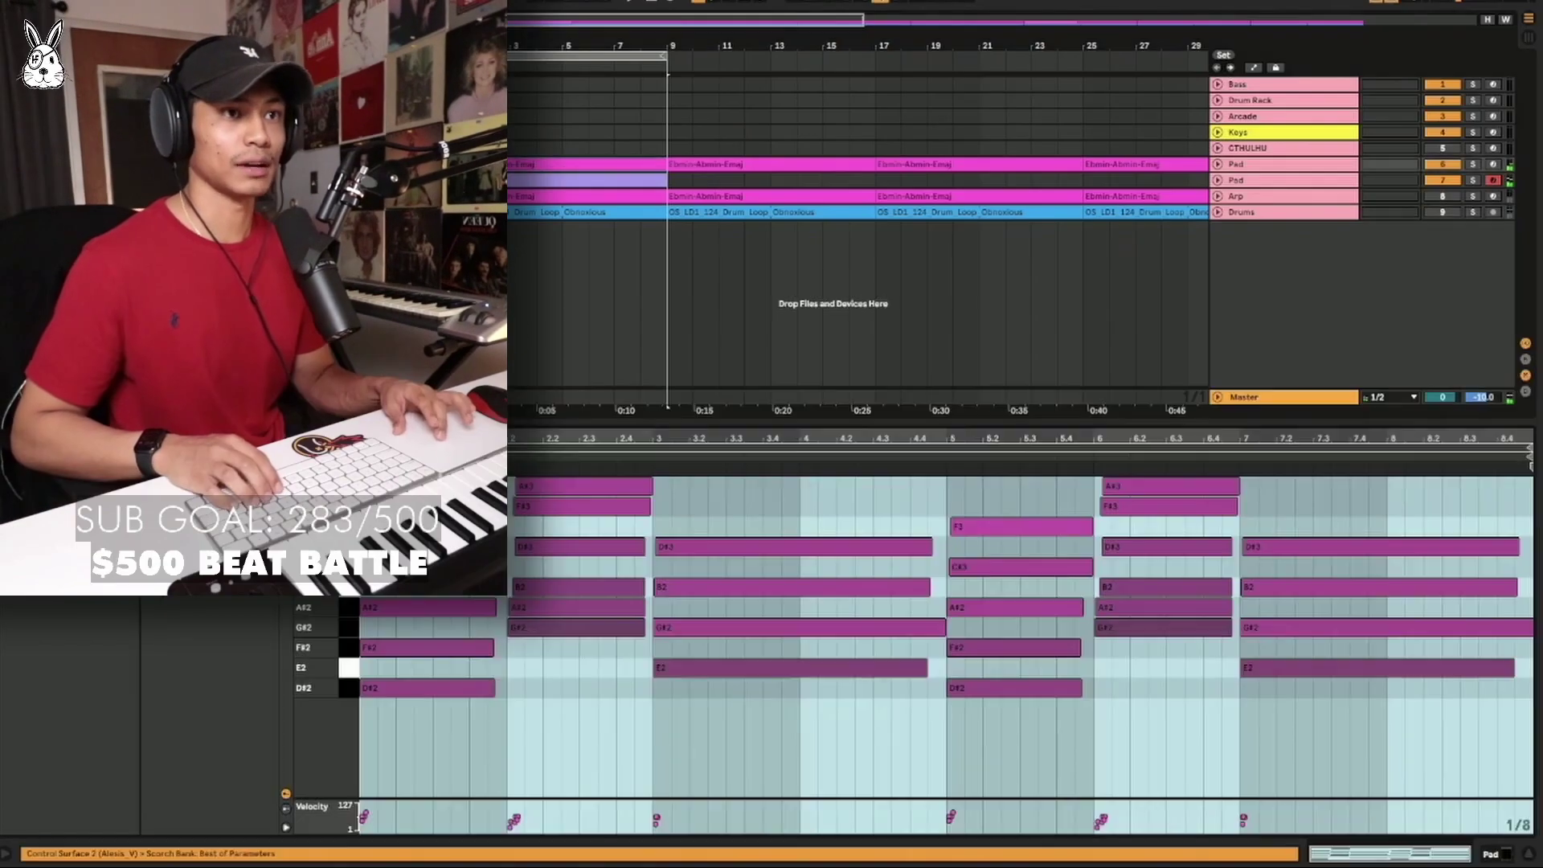
pyautogui.click(426, 689)
pyautogui.keyDown('shift'); pyautogui.click(579, 626); pyautogui.keyUp('shift')
pyautogui.keyDown('shift'); pyautogui.click(789, 668); pyautogui.keyUp('shift')
pyautogui.keyDown('shift'); pyautogui.click(1014, 688); pyautogui.keyUp('shift')
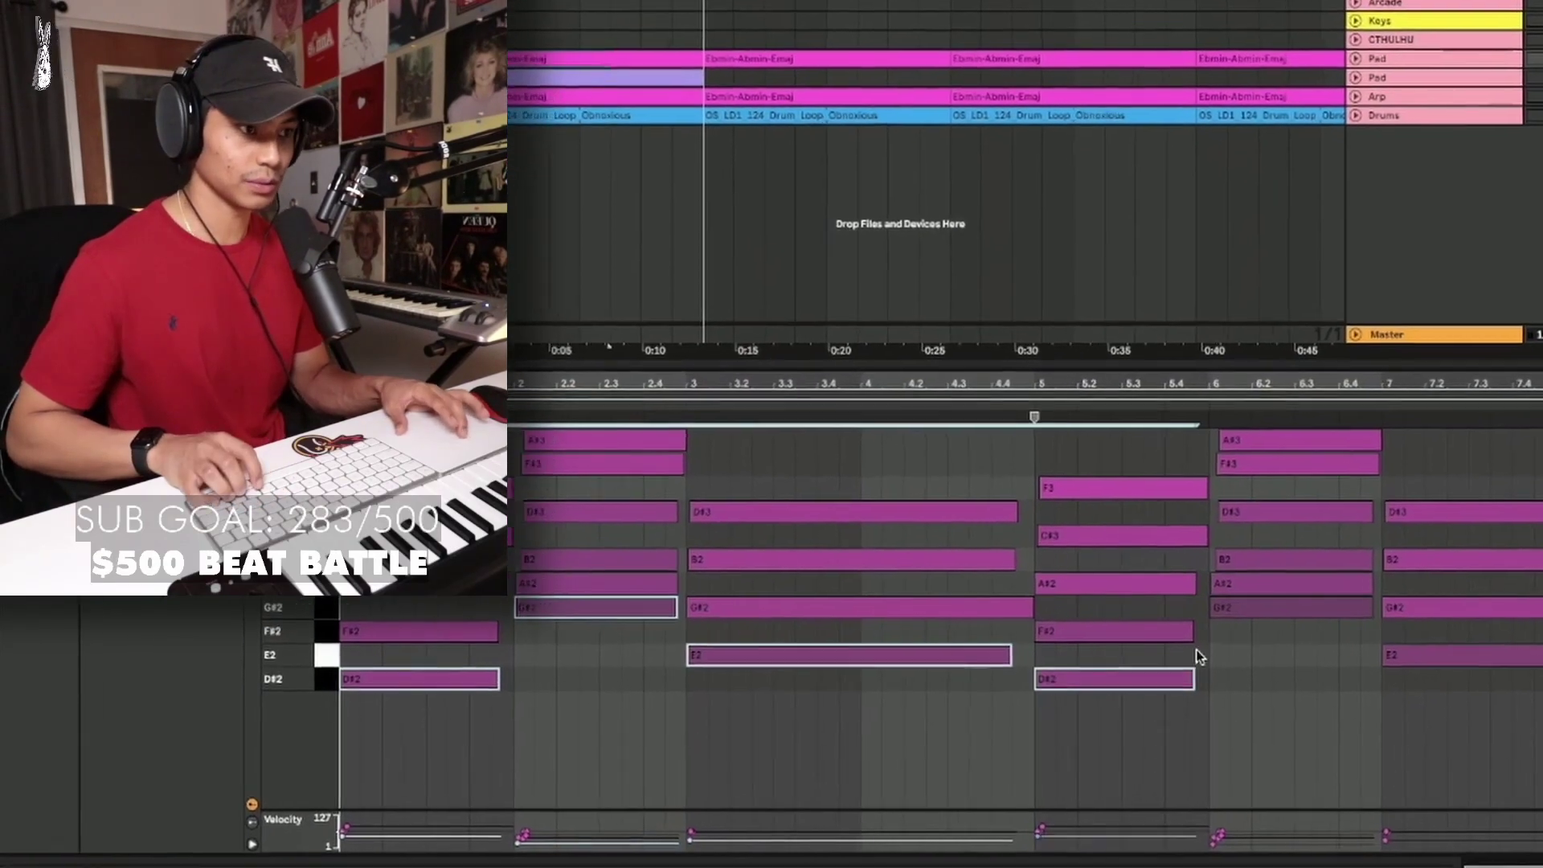
pyautogui.keyDown('shift'); pyautogui.click(1163, 626); pyautogui.keyUp('shift')
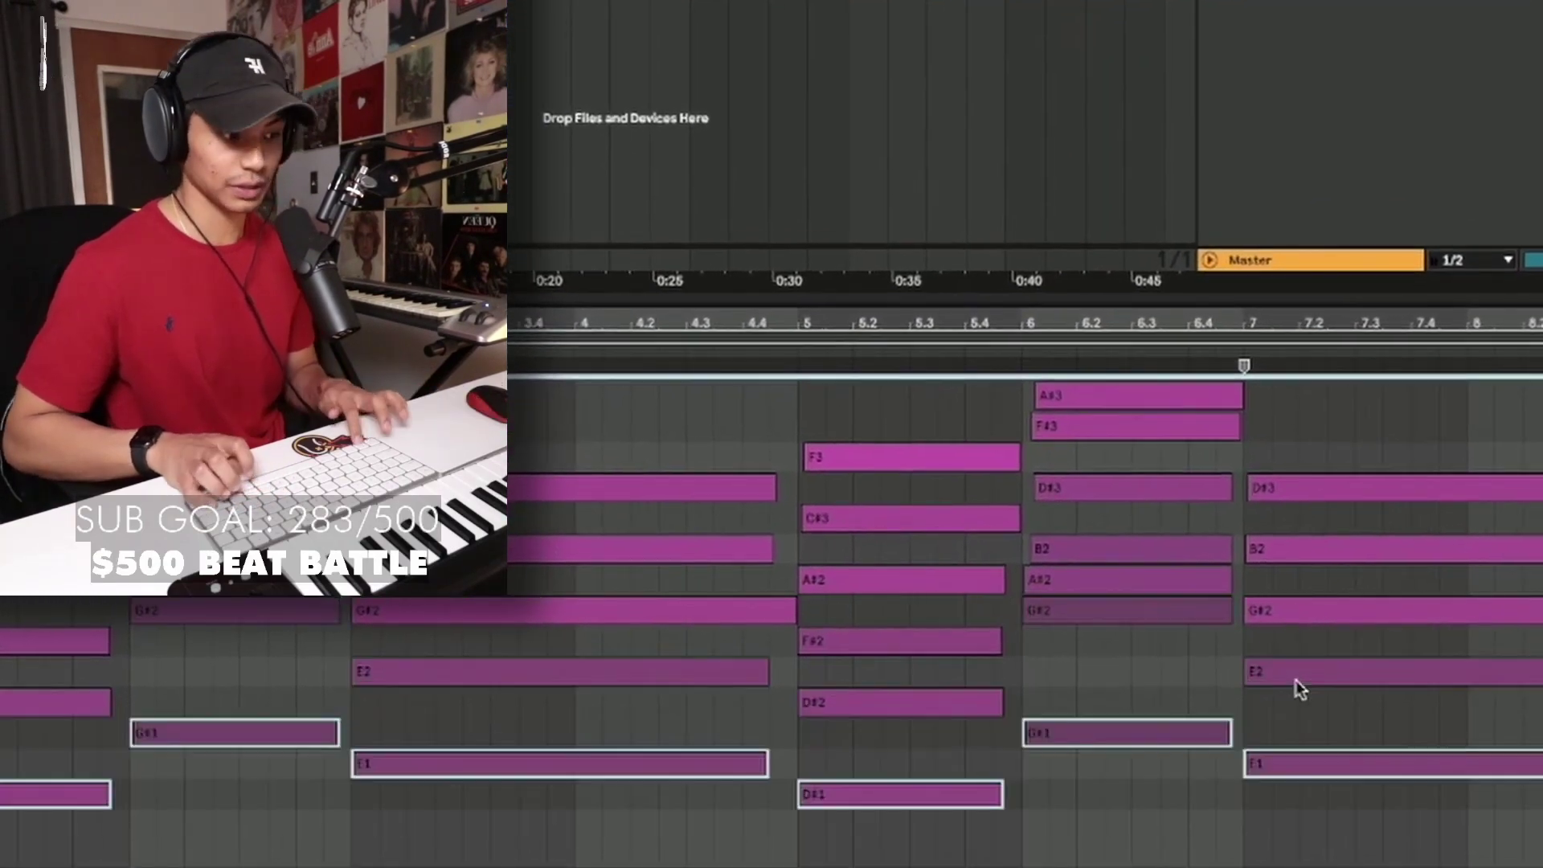